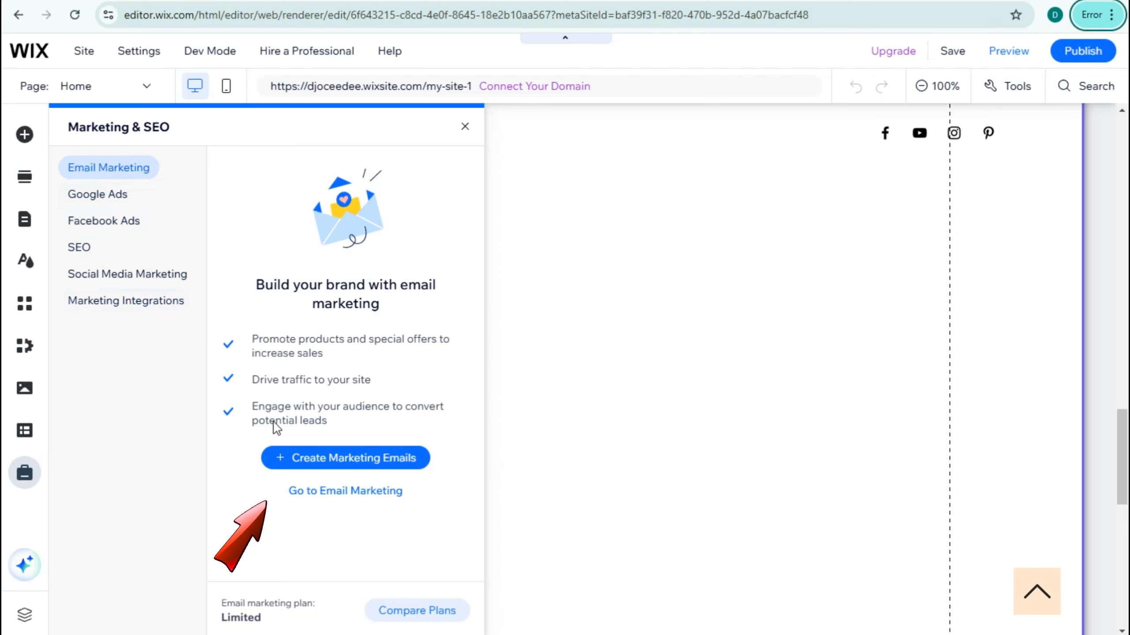
- Start creating a new marketing email for the site
{"action": "left_click", "coordinate": [370, 467]}
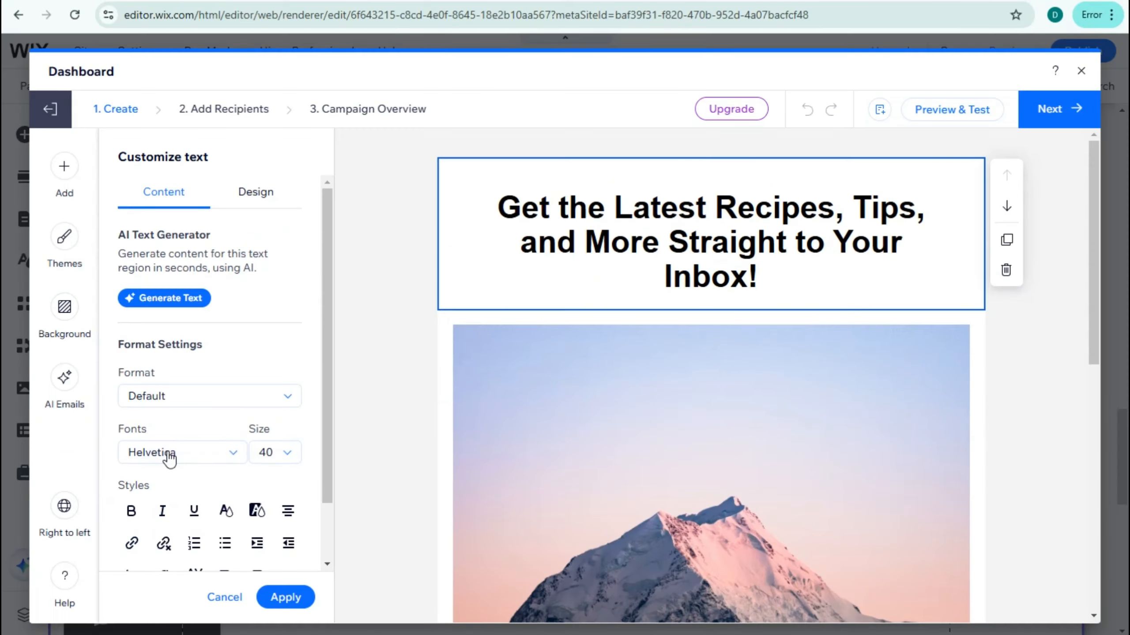
- Set the email headline's font to Comic Sans and its size to 24
{"action": "left_click", "coordinate": [168, 453]}
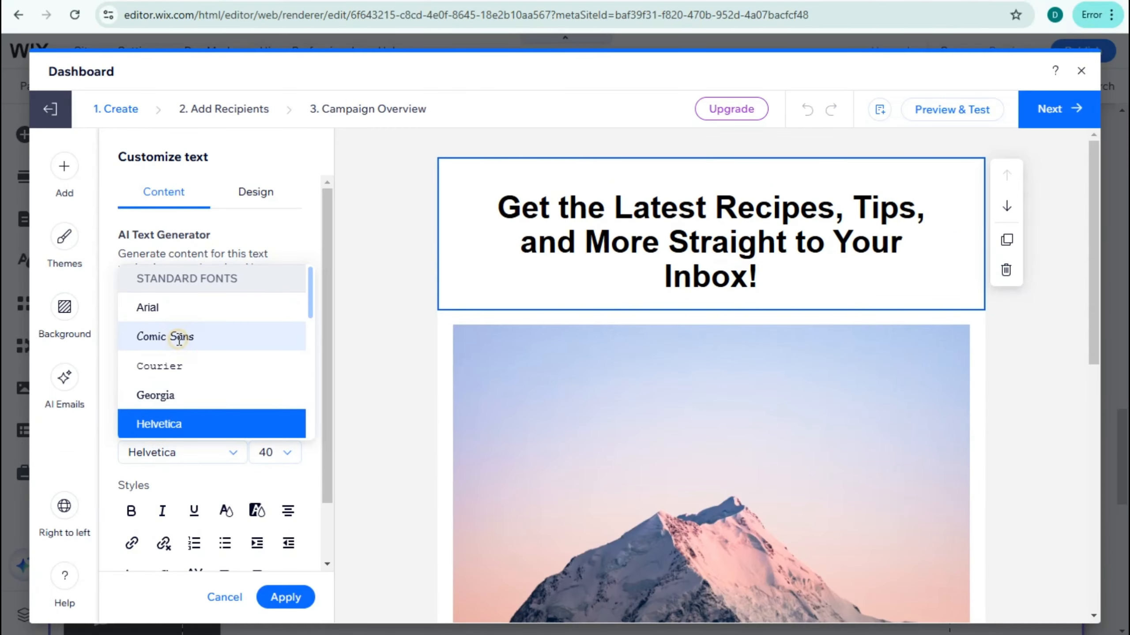
{"action": "left_click", "coordinate": [173, 335]}
{"action": "left_click", "coordinate": [269, 463]}
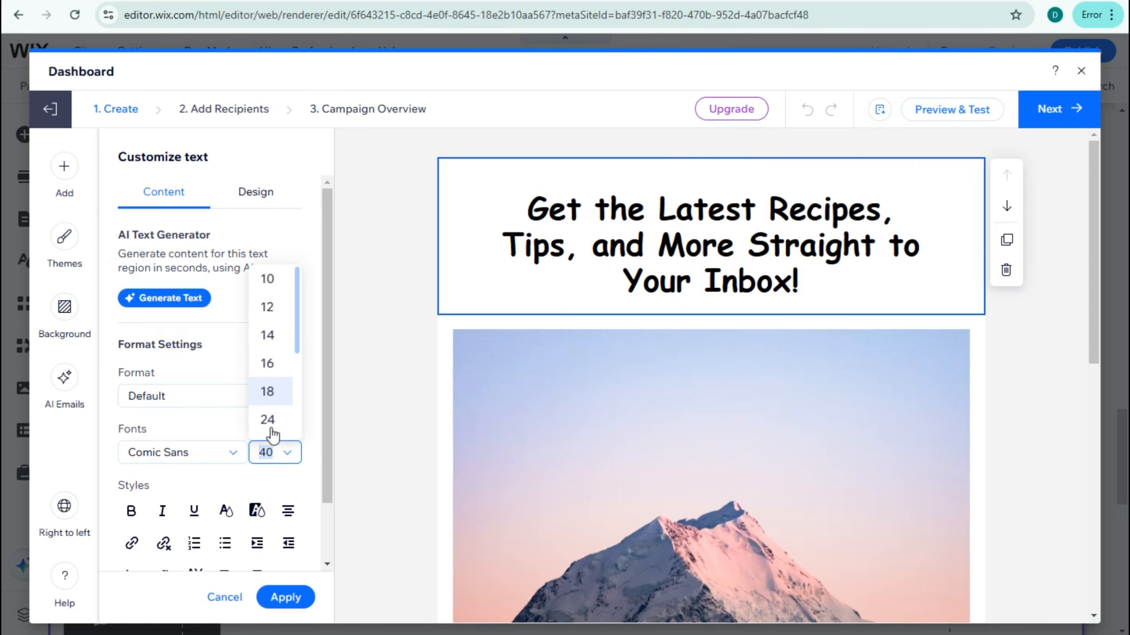
{"action": "scroll", "coordinate": [273, 396], "scroll_direction": "down", "scroll_amount": 3}
{"action": "left_click", "coordinate": [269, 348]}
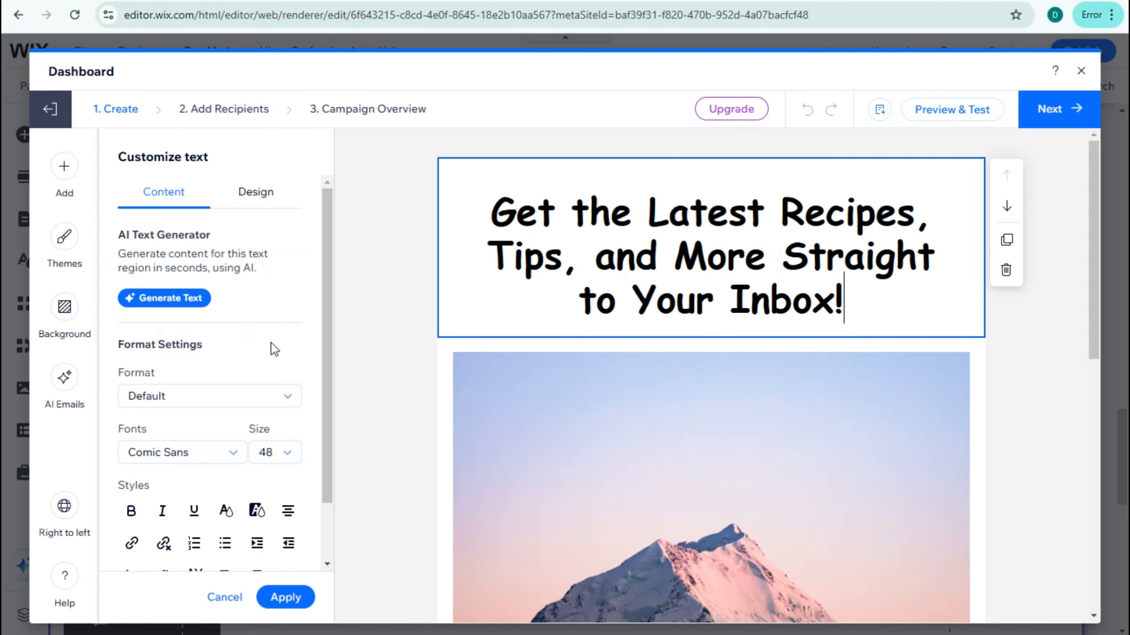
{"action": "left_click", "coordinate": [275, 453]}
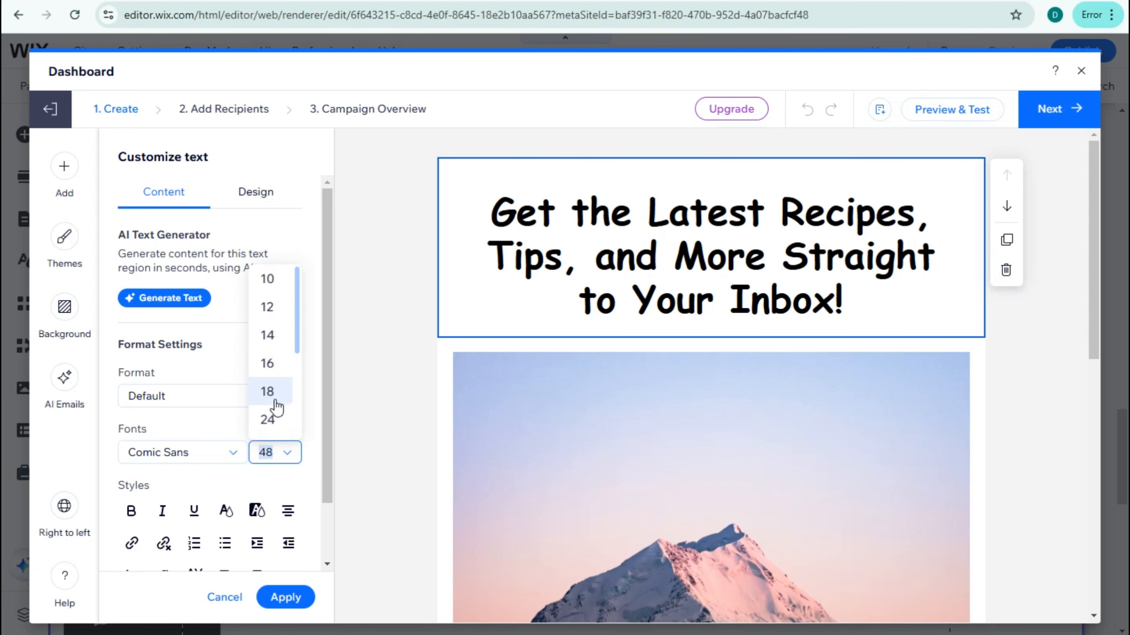
{"action": "left_click", "coordinate": [269, 419]}
{"action": "scroll", "coordinate": [174, 471], "scroll_direction": "down", "scroll_amount": 1}
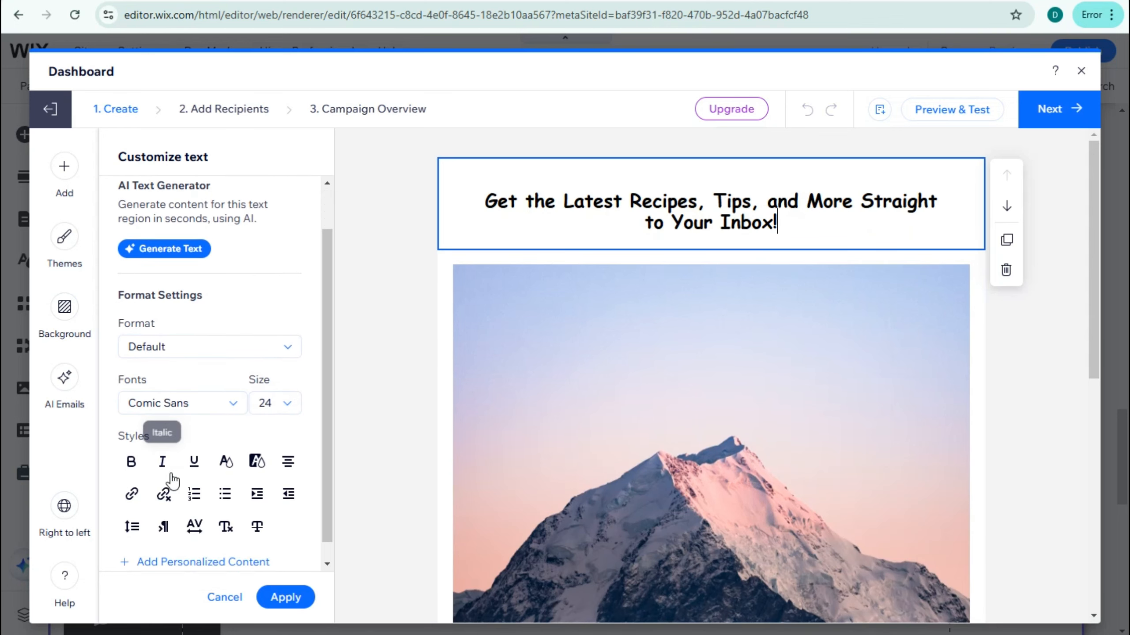
{"action": "scroll", "coordinate": [275, 479], "scroll_direction": "down", "scroll_amount": 1}
{"action": "scroll", "coordinate": [205, 414], "scroll_direction": "up", "scroll_amount": 2}
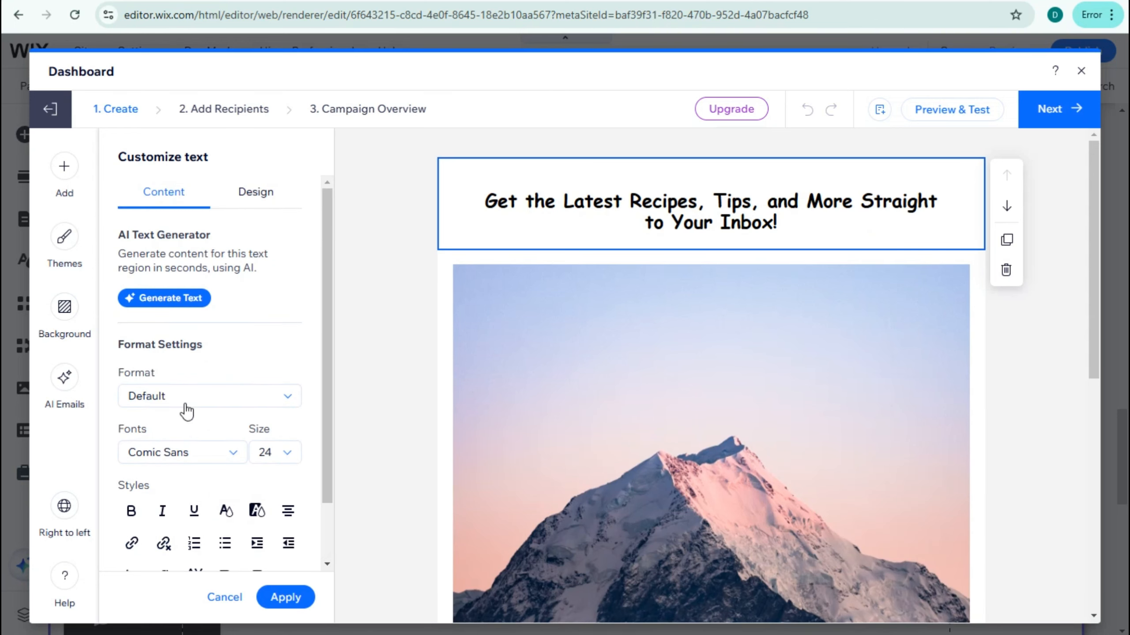
{"action": "scroll", "coordinate": [210, 423], "scroll_direction": "down", "scroll_amount": 1}
{"action": "scroll", "coordinate": [224, 440], "scroll_direction": "up", "scroll_amount": 1}
- Give the headline block a light red background fill of #ED9D9D
{"action": "left_click", "coordinate": [258, 192]}
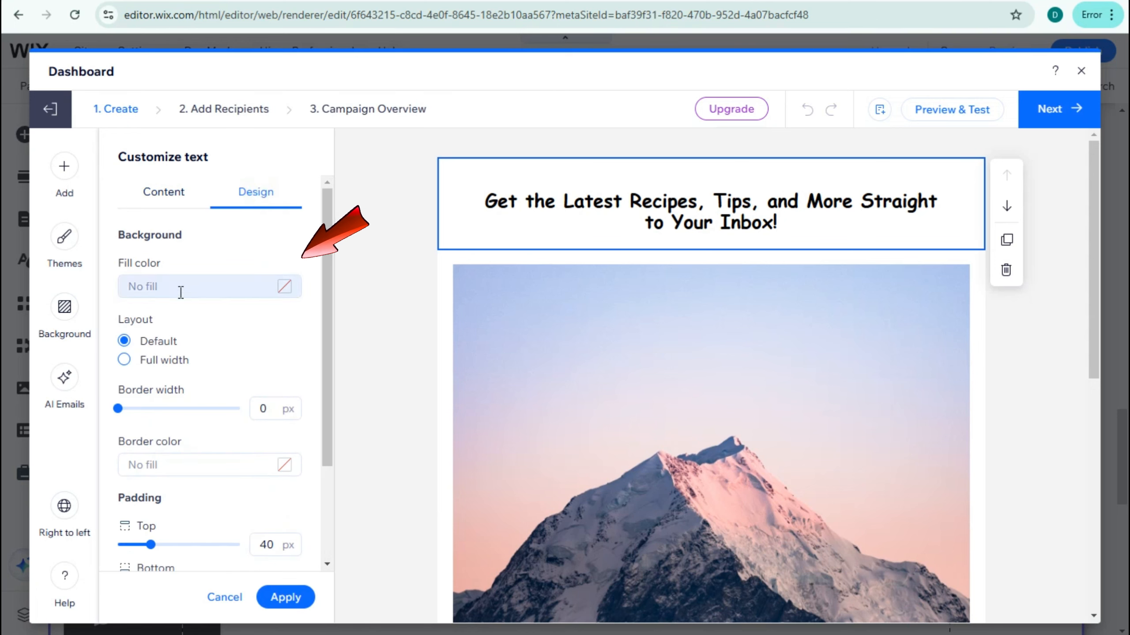
{"action": "left_click", "coordinate": [284, 288]}
{"action": "left_click", "coordinate": [436, 189]}
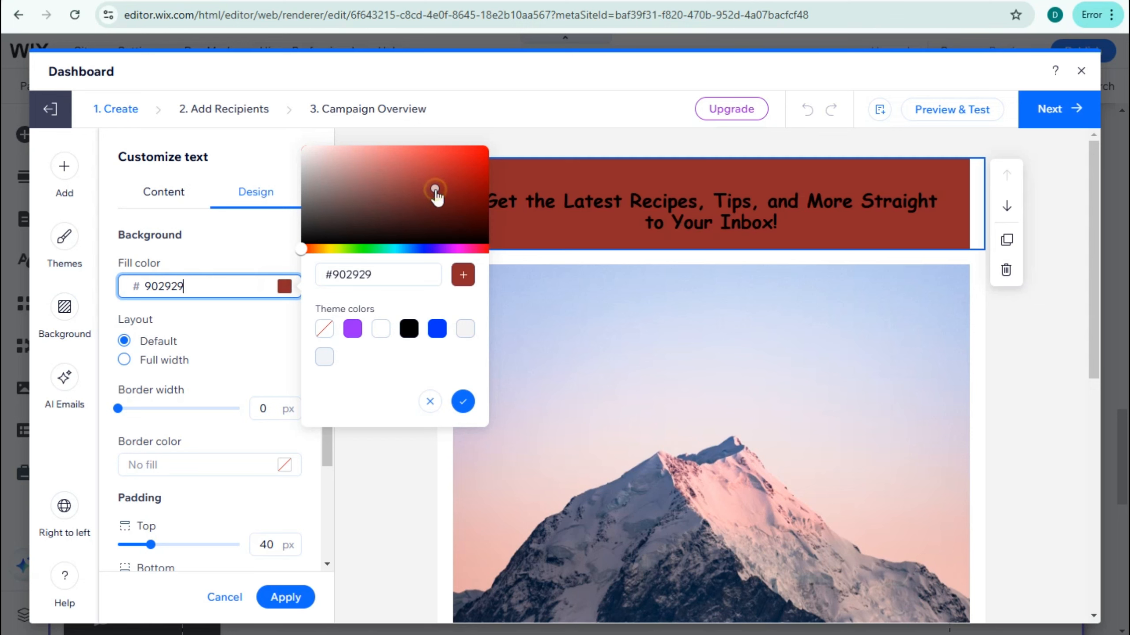
{"action": "left_click", "coordinate": [410, 153]}
{"action": "left_click", "coordinate": [364, 152]}
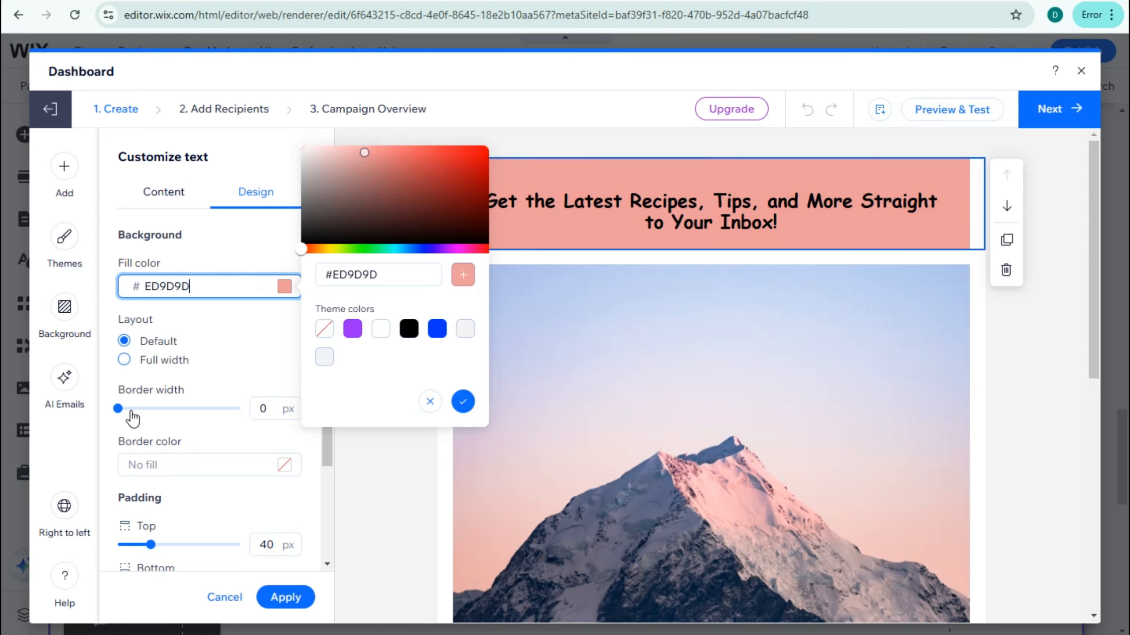
- Add a 1 px border in dark grey #494343 around the headline block
{"action": "mouse_move", "coordinate": [131, 413]}
{"action": "left_mouse_down"}
{"action": "mouse_move", "coordinate": [142, 410]}
{"action": "mouse_move", "coordinate": [129, 409]}
{"action": "left_mouse_up"}
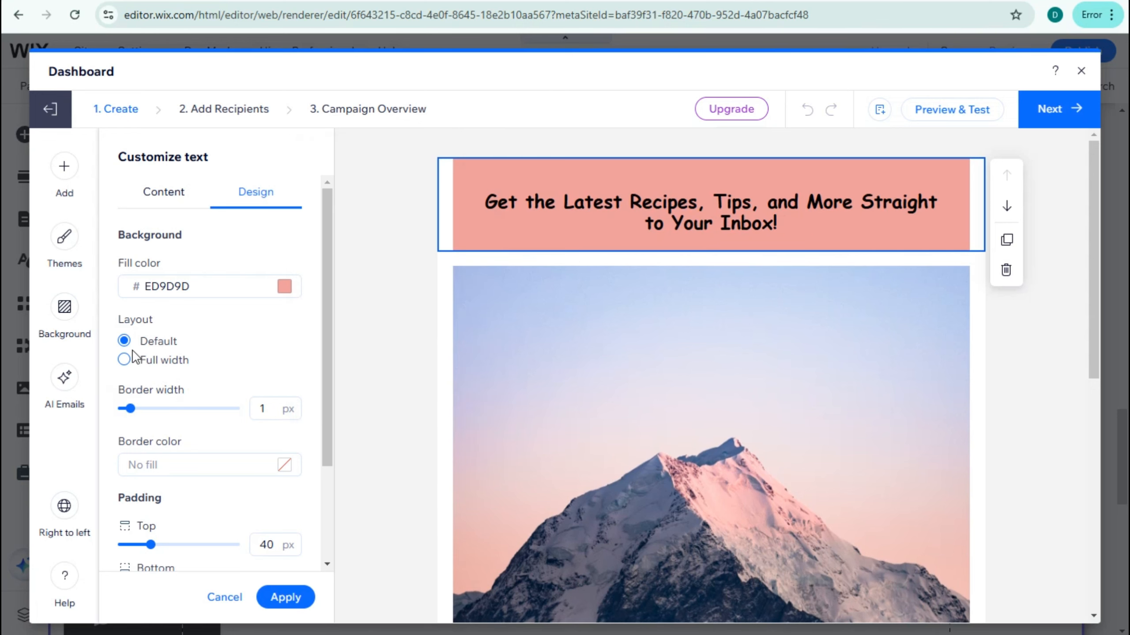
{"action": "left_click", "coordinate": [285, 465]}
{"action": "left_click", "coordinate": [324, 374]}
{"action": "left_click", "coordinate": [315, 395]}
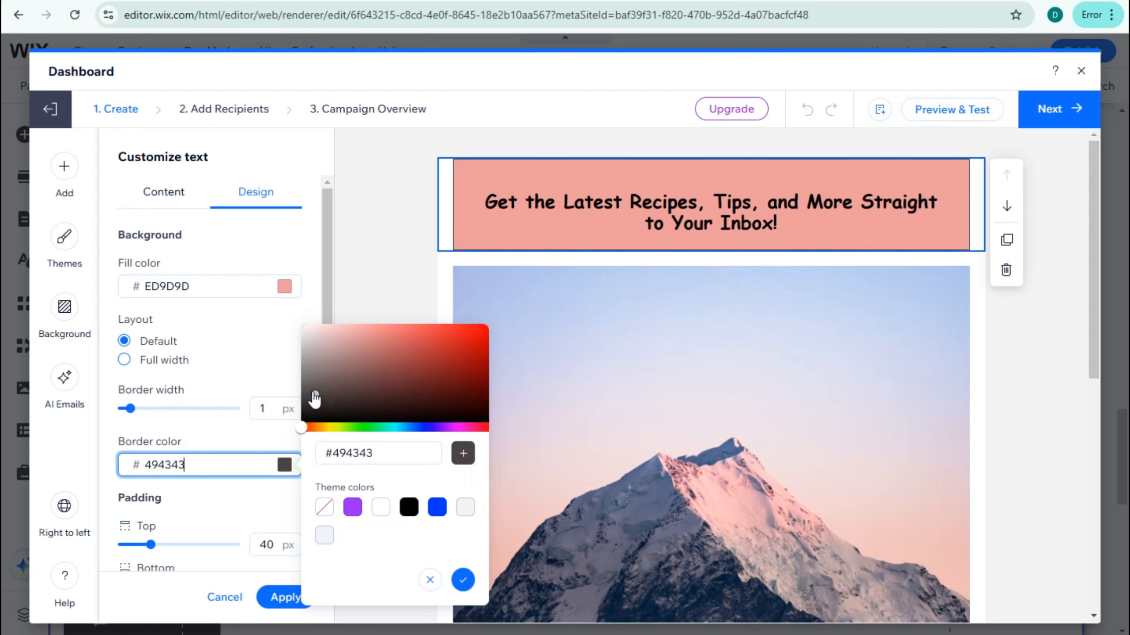
- Set the headline block's padding to 19 px top, 11 px bottom and 35 px left, and apply the design
{"action": "scroll", "coordinate": [162, 527], "scroll_direction": "down", "scroll_amount": 2}
{"action": "left_click_drag", "start_coordinate": [151, 473], "coordinate": [134, 472]}
{"action": "left_click_drag", "start_coordinate": [135, 511], "coordinate": [125, 511]}
{"action": "left_click_drag", "start_coordinate": [150, 557], "coordinate": [148, 560]}
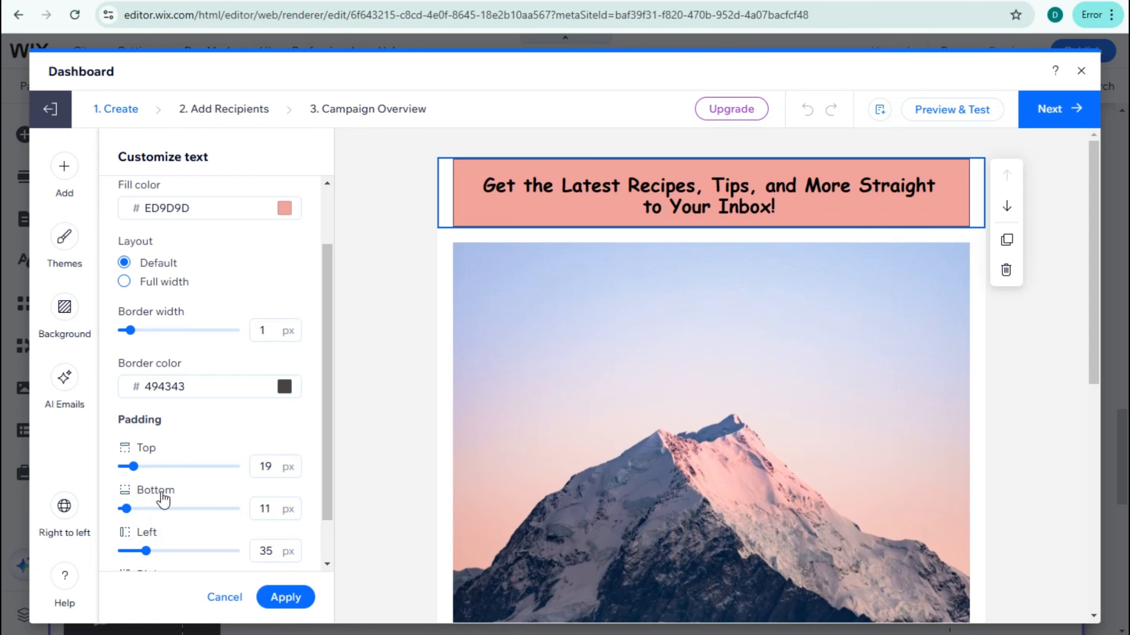
{"action": "left_click", "coordinate": [287, 598]}
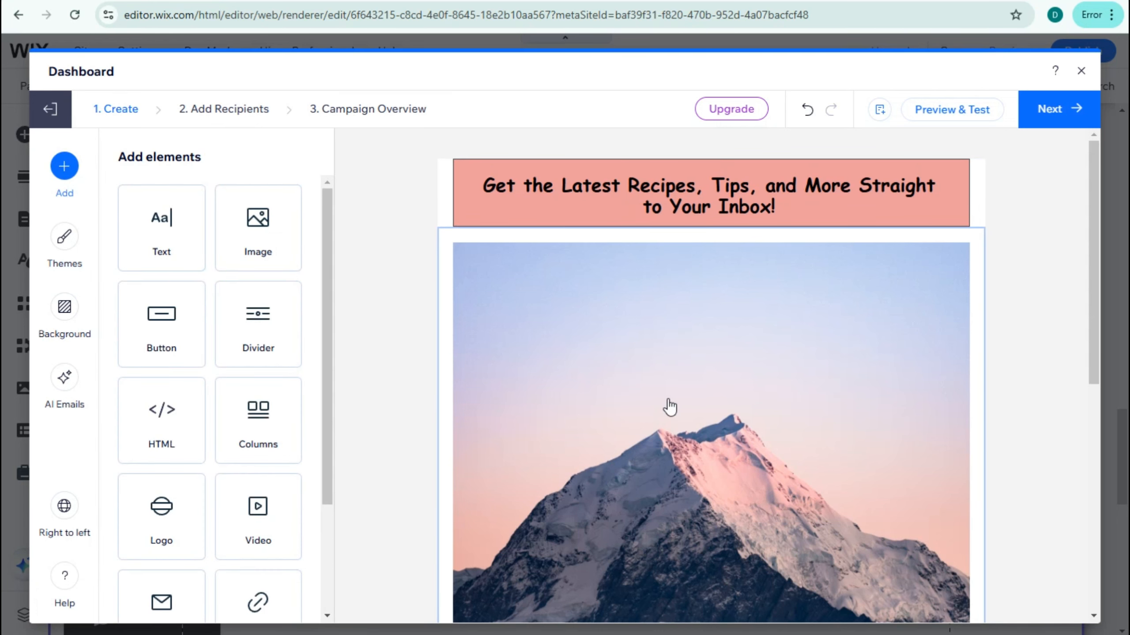
- Replace the mountain image below the headline with a food-plating photo uploaded from the computer
{"action": "left_click", "coordinate": [672, 366]}
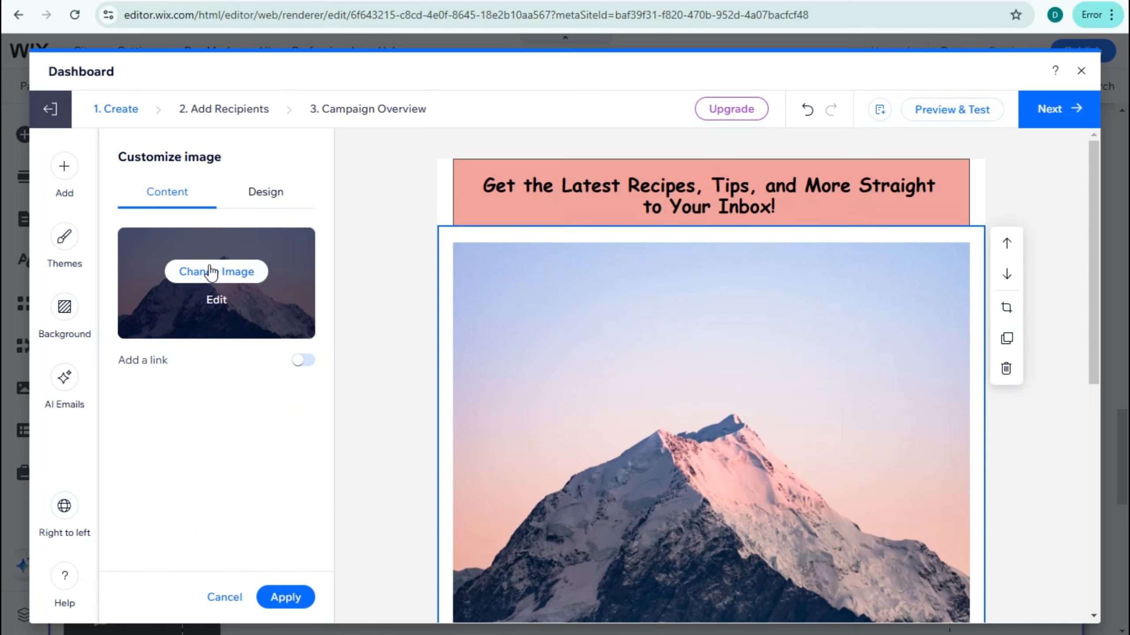
{"action": "left_click", "coordinate": [266, 194]}
{"action": "left_click", "coordinate": [156, 194]}
{"action": "left_click", "coordinate": [204, 273]}
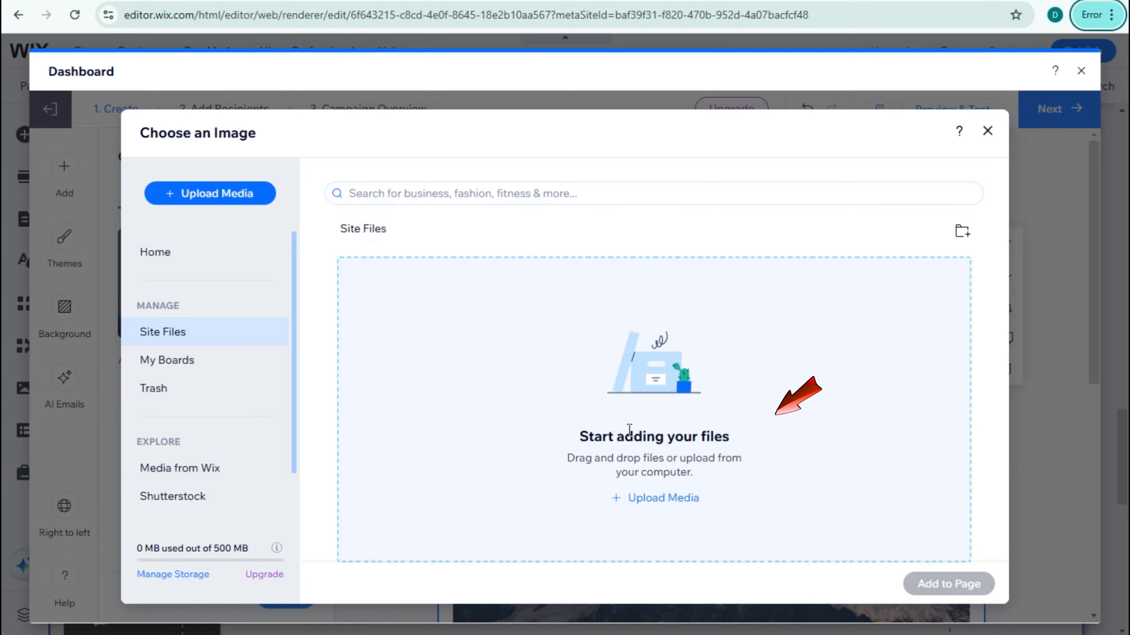
{"action": "left_click", "coordinate": [661, 499]}
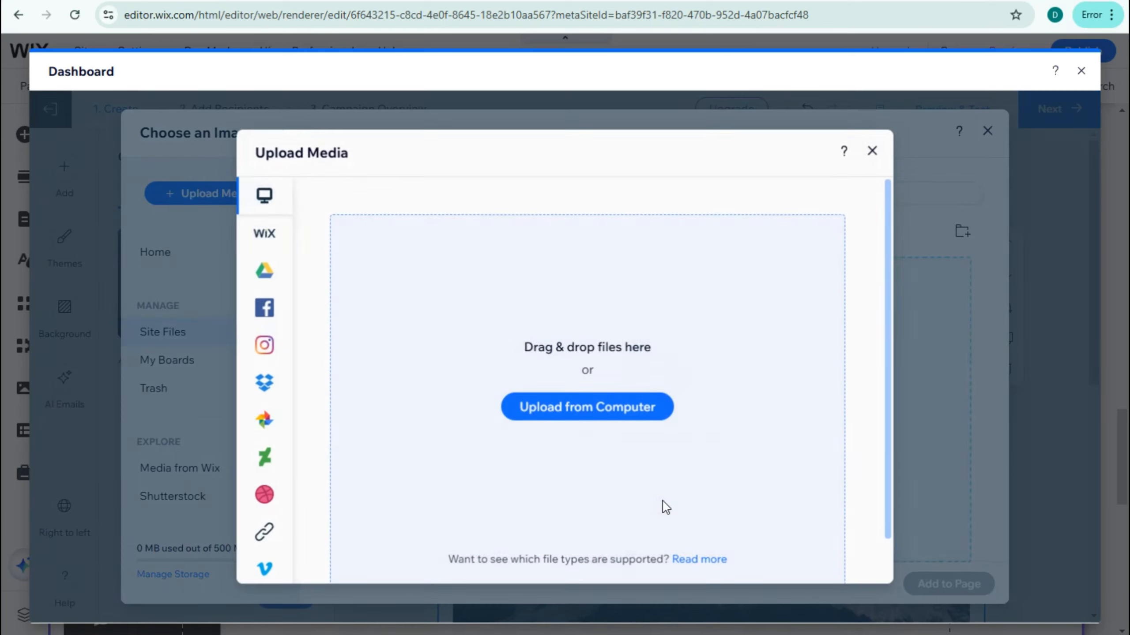
{"action": "left_click", "coordinate": [556, 410]}
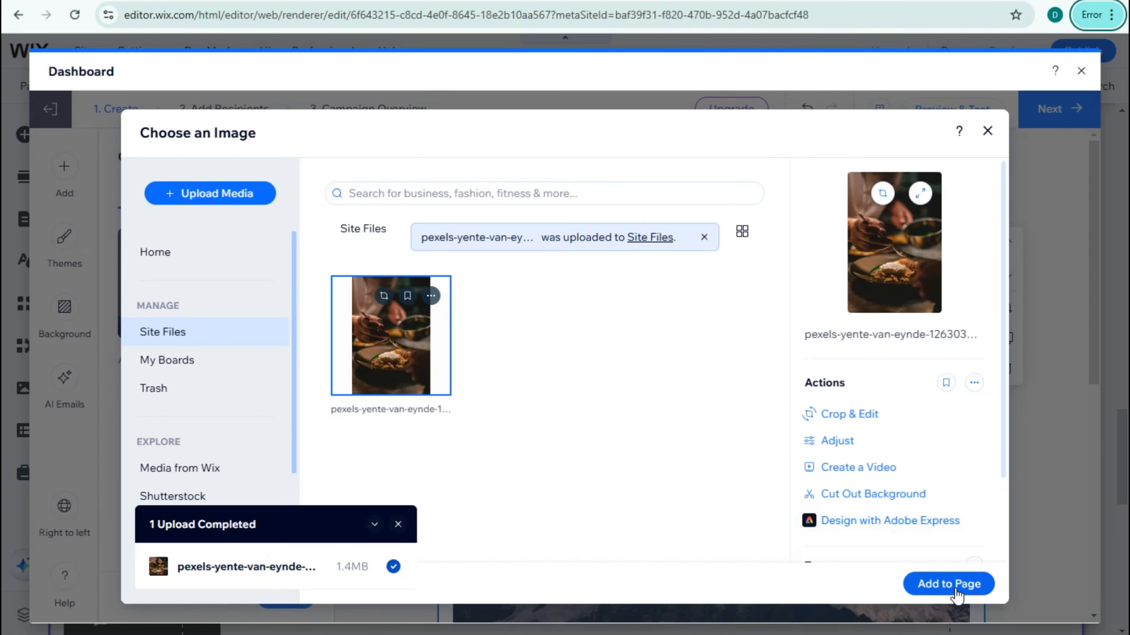
{"action": "left_click", "coordinate": [955, 585]}
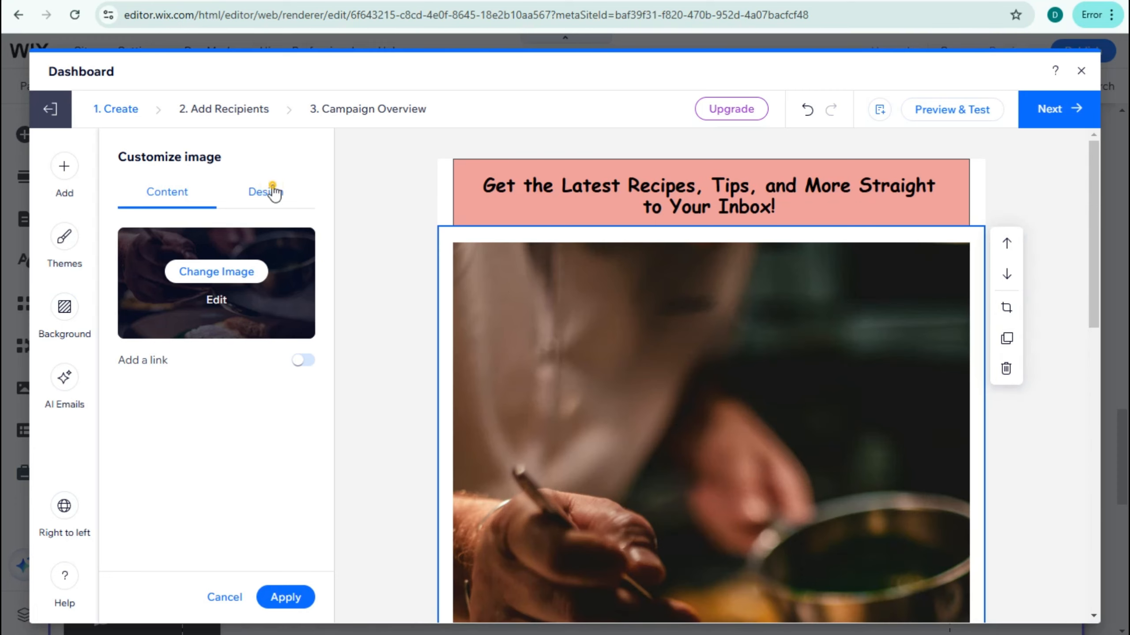
- Scale the food photo to 87% and fill its background with light pink #F7D2D2
{"action": "left_click", "coordinate": [273, 192]}
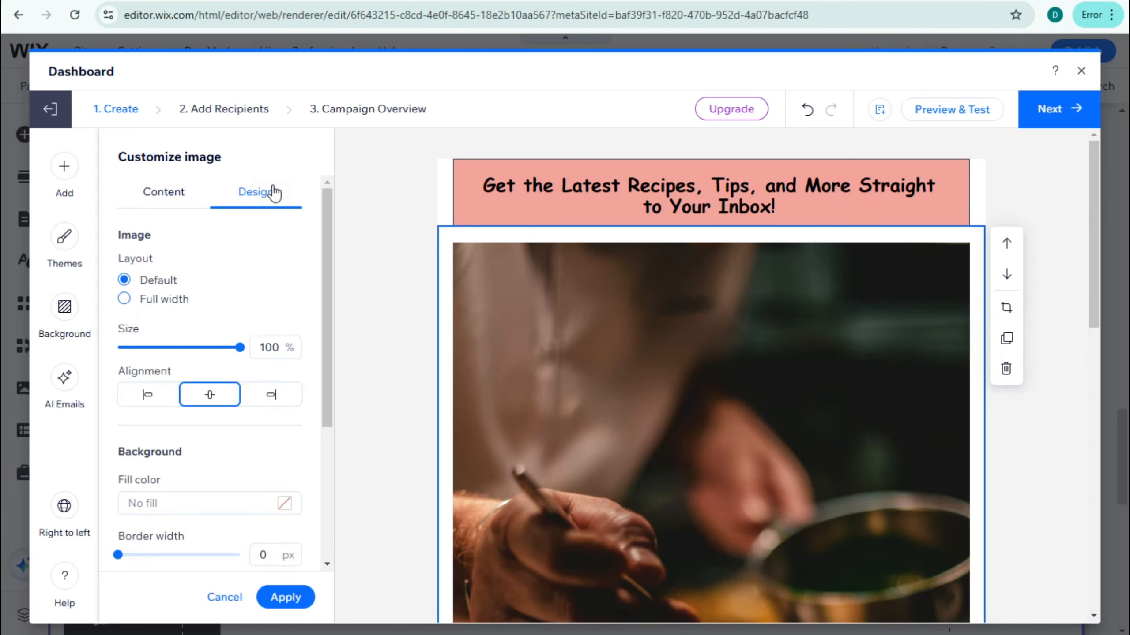
{"action": "left_click_drag", "start_coordinate": [240, 350], "coordinate": [225, 349]}
{"action": "scroll", "coordinate": [190, 479], "scroll_direction": "down", "scroll_amount": 3}
{"action": "scroll", "coordinate": [190, 479], "scroll_direction": "down", "scroll_amount": 1}
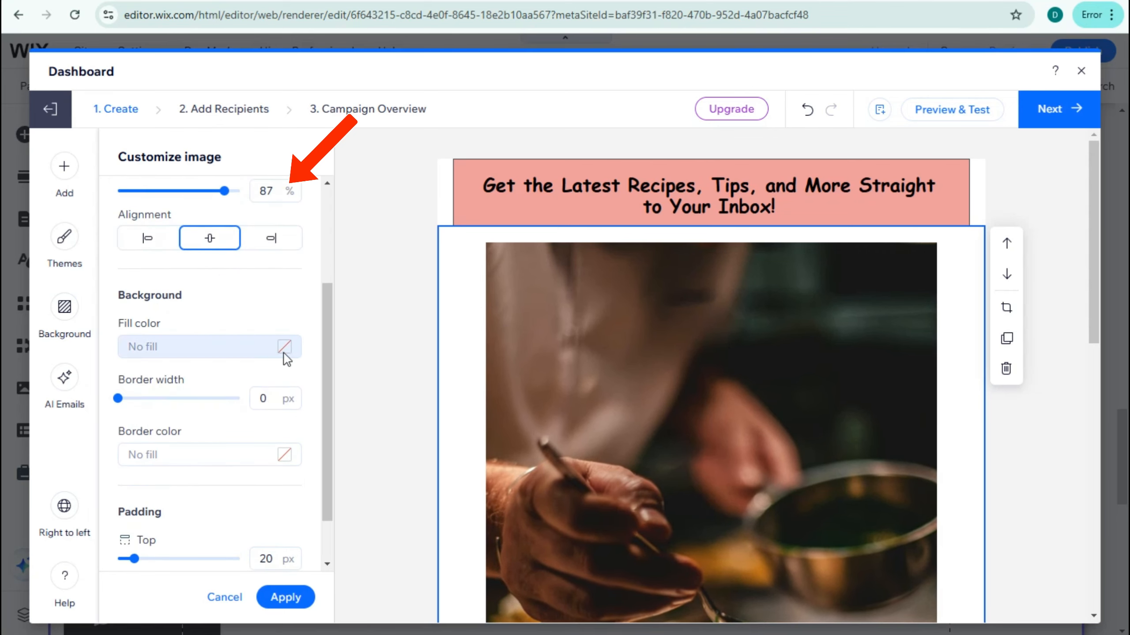
{"action": "left_click", "coordinate": [287, 351]}
{"action": "left_click", "coordinate": [376, 258]}
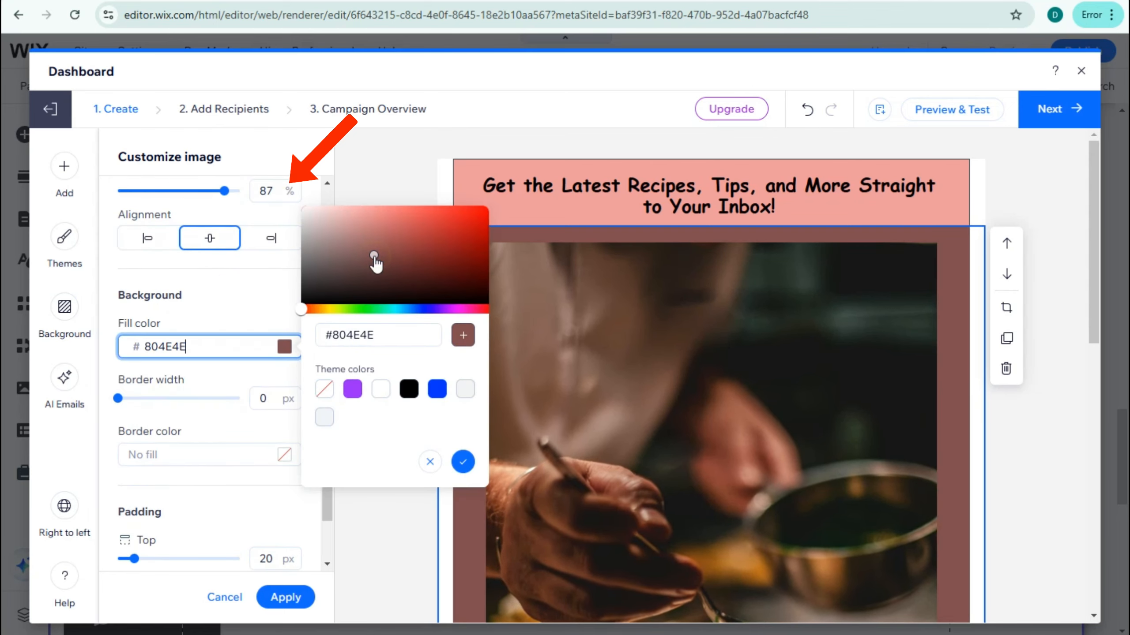
{"action": "left_click", "coordinate": [378, 214]}
{"action": "left_click", "coordinate": [330, 210]}
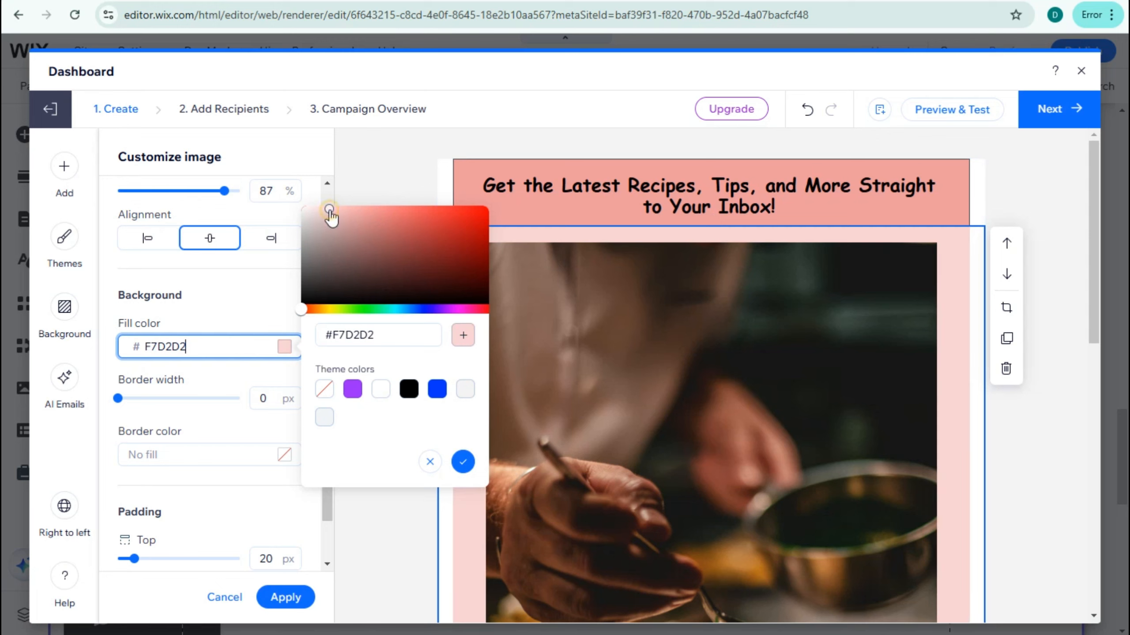
- Set the food photo block's border color to dark blue #0D242F
{"action": "scroll", "coordinate": [263, 430], "scroll_direction": "down", "scroll_amount": 1}
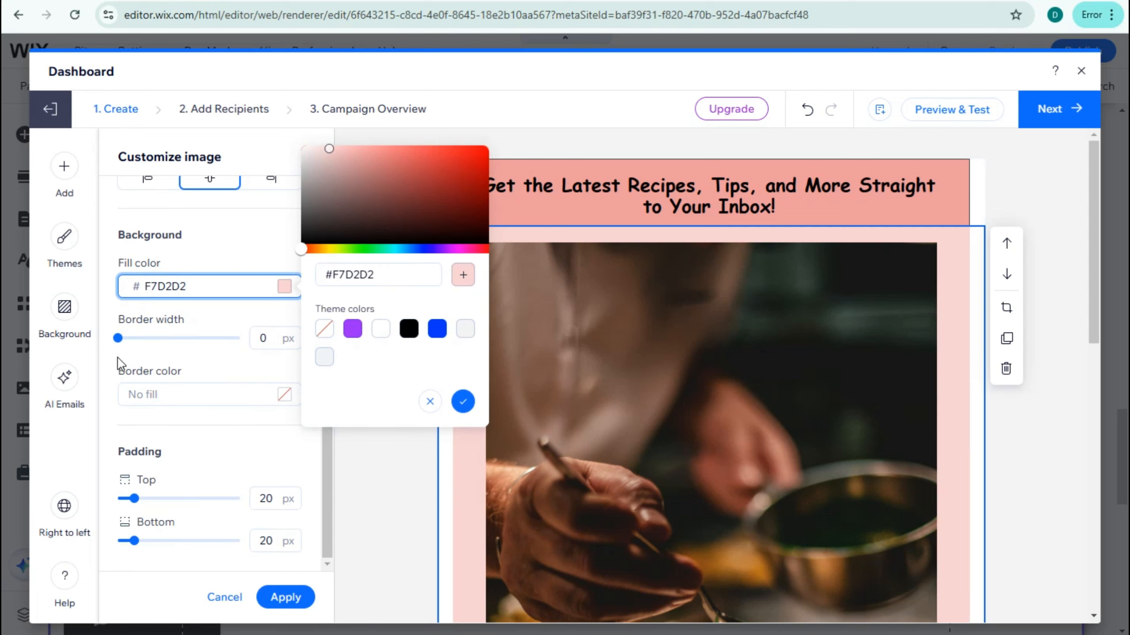
{"action": "left_click", "coordinate": [287, 395]}
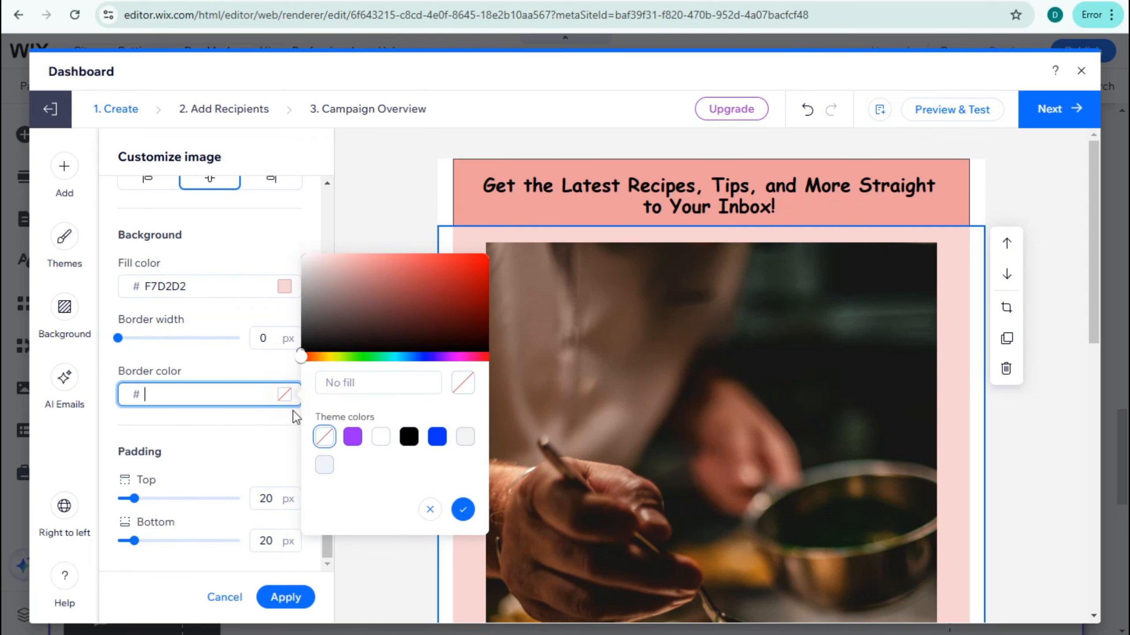
{"action": "left_click", "coordinate": [352, 437]}
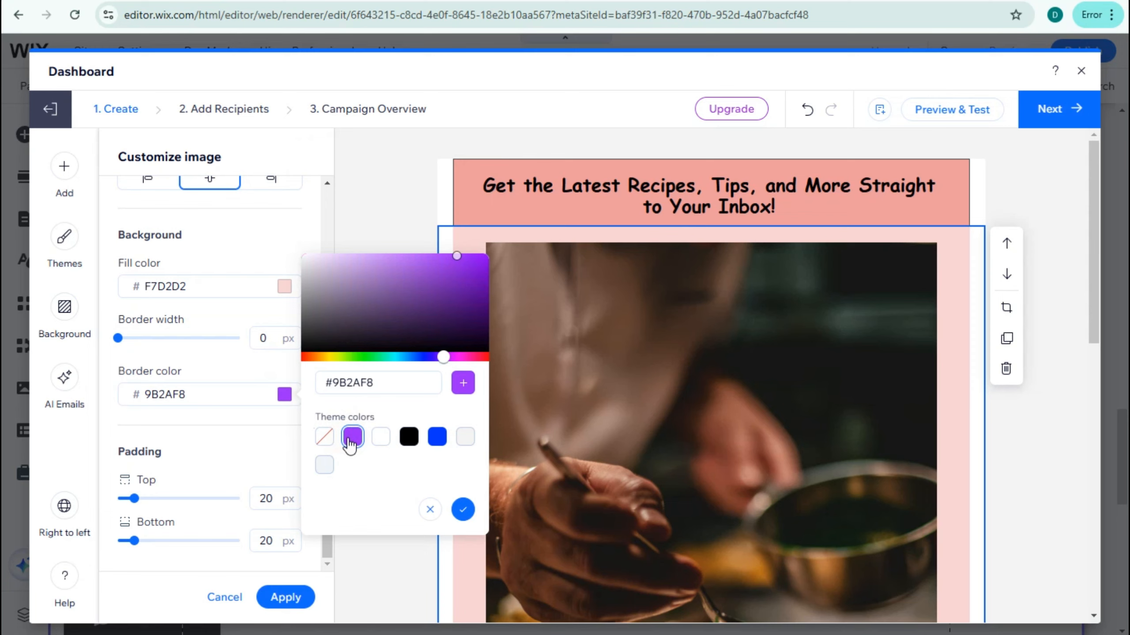
{"action": "left_click", "coordinate": [438, 336]}
{"action": "left_click", "coordinate": [405, 358]}
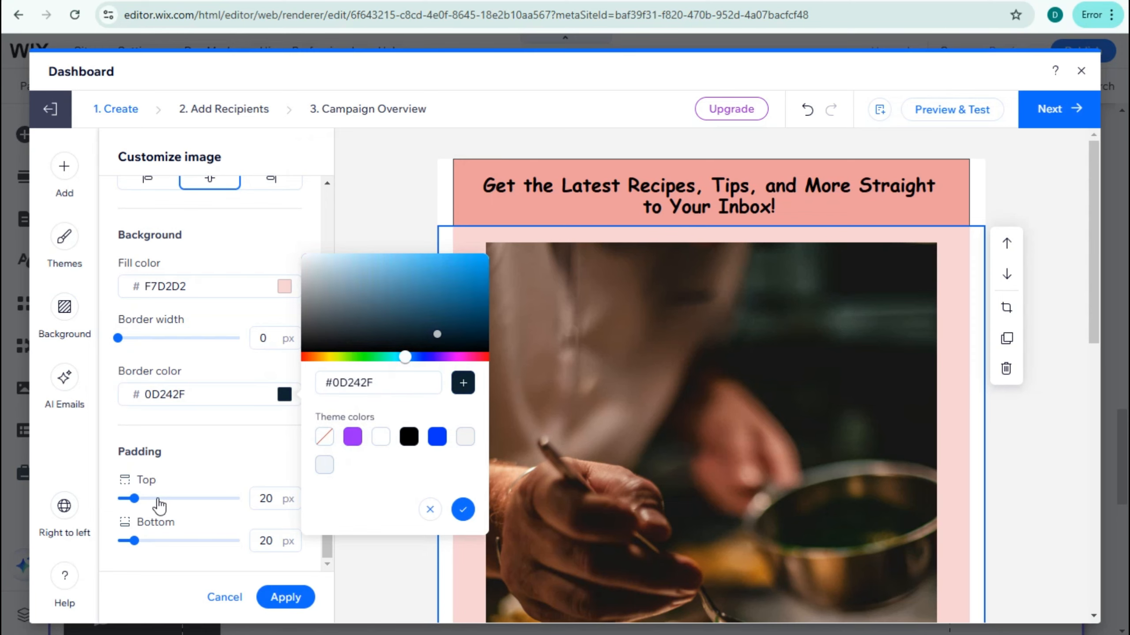
- Reduce the food photo block's top and bottom padding to 13 px and apply the image design
{"action": "left_click_drag", "start_coordinate": [133, 498], "coordinate": [128, 499]}
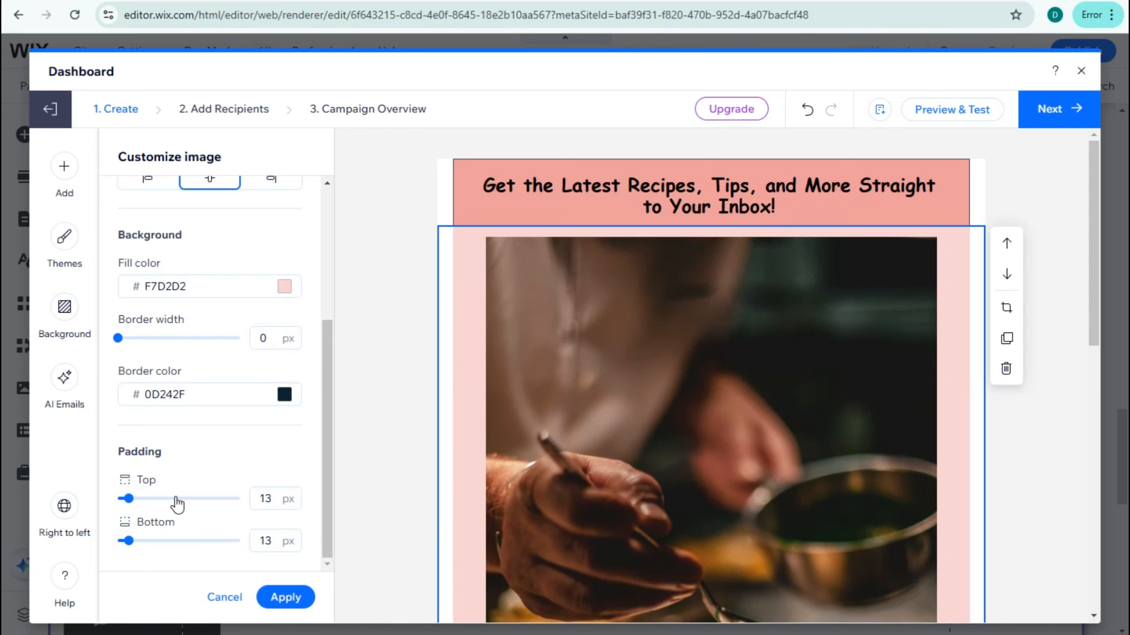
{"action": "scroll", "coordinate": [511, 511], "scroll_direction": "down", "scroll_amount": 6}
{"action": "scroll", "coordinate": [661, 444], "scroll_direction": "up", "scroll_amount": 3}
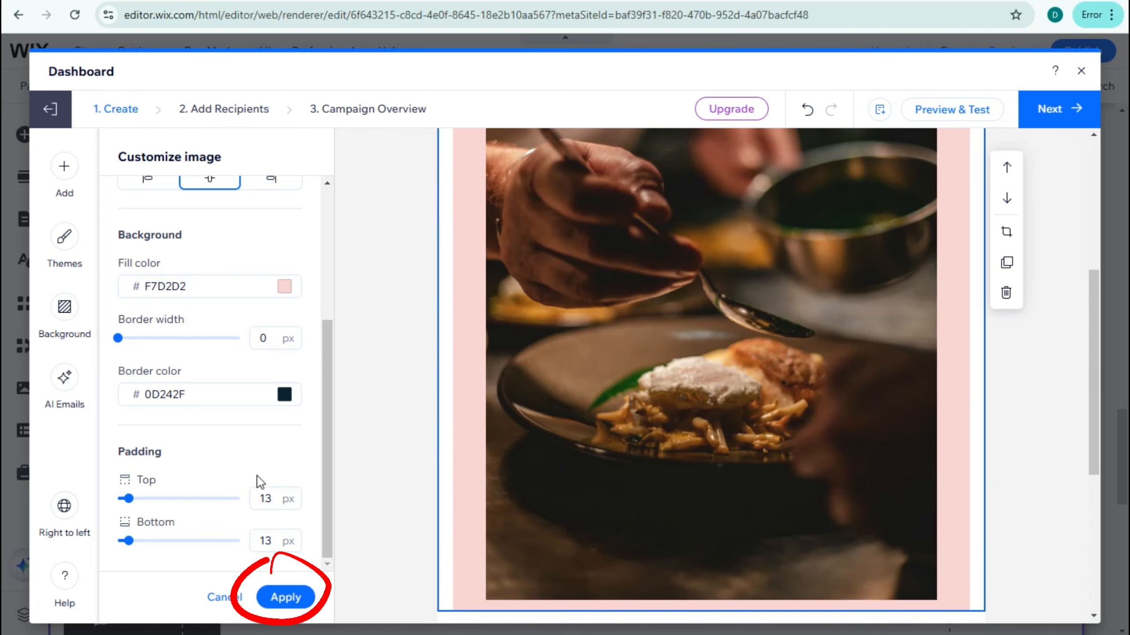
{"action": "left_click", "coordinate": [274, 598]}
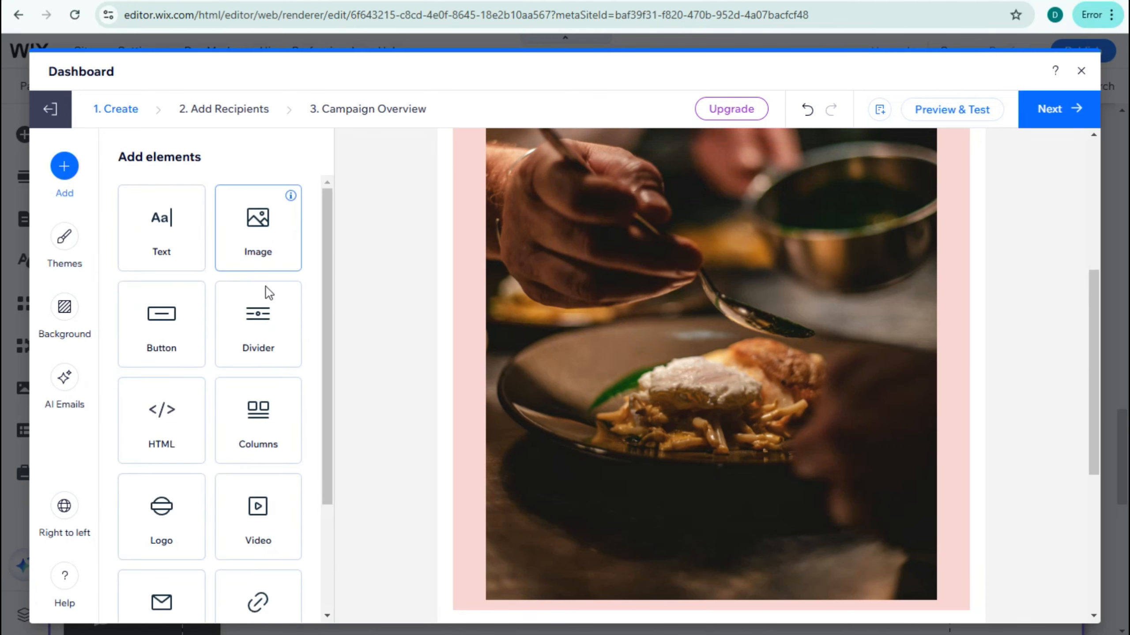
- Add a button below the food photo, label it "Subsribe" and select its regular URL link
{"action": "left_click", "coordinate": [154, 341]}
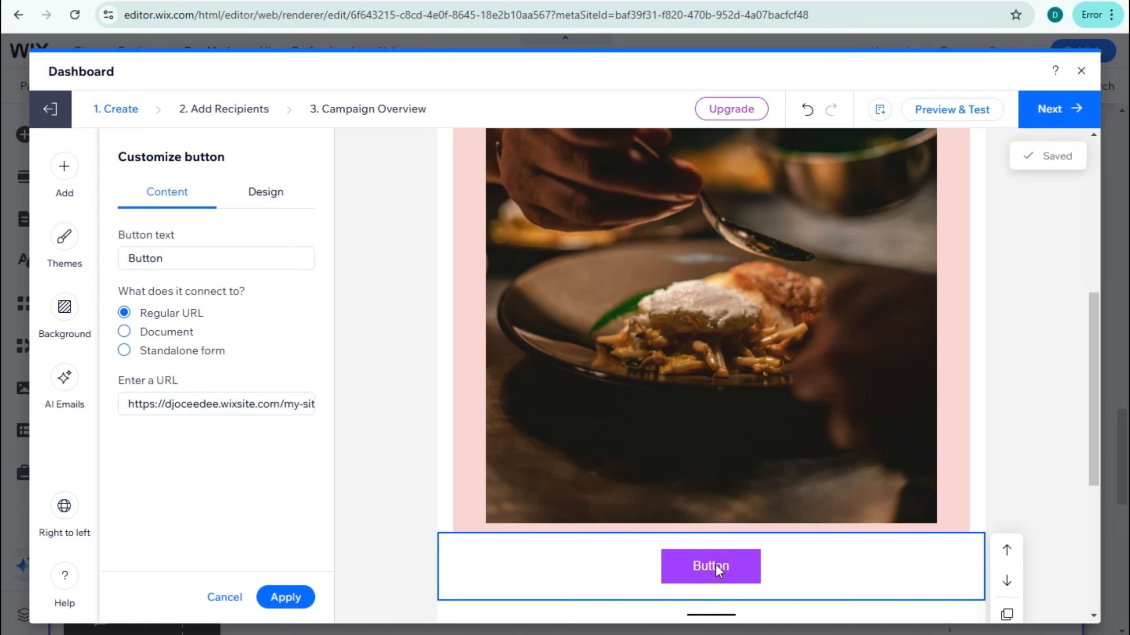
{"action": "left_click", "coordinate": [147, 259]}
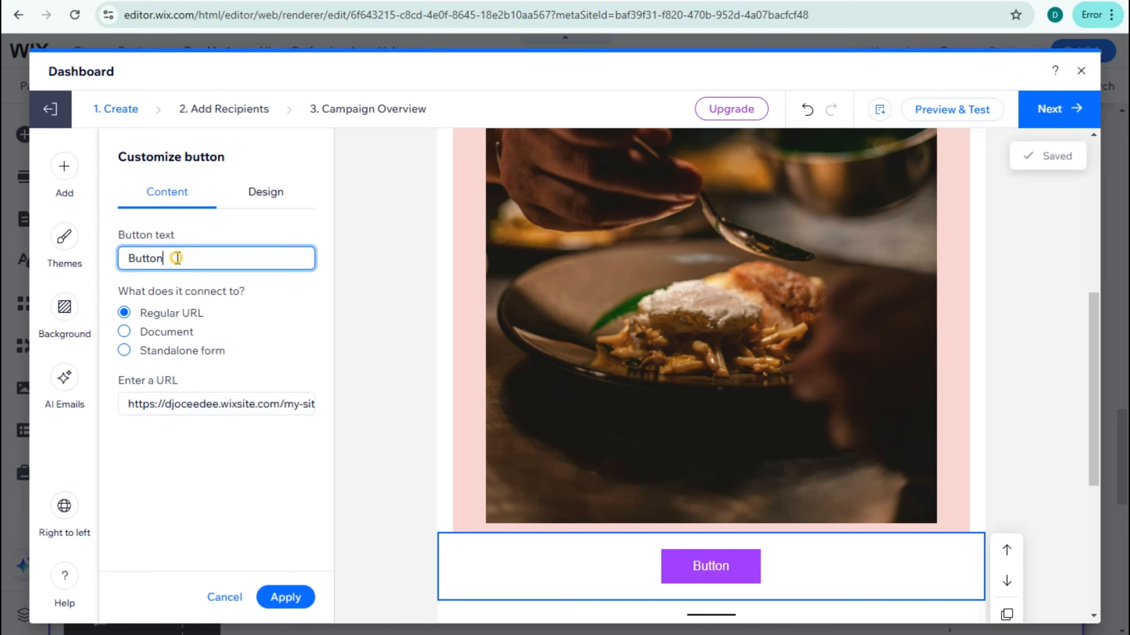
{"action": "type", "text": "Su"}
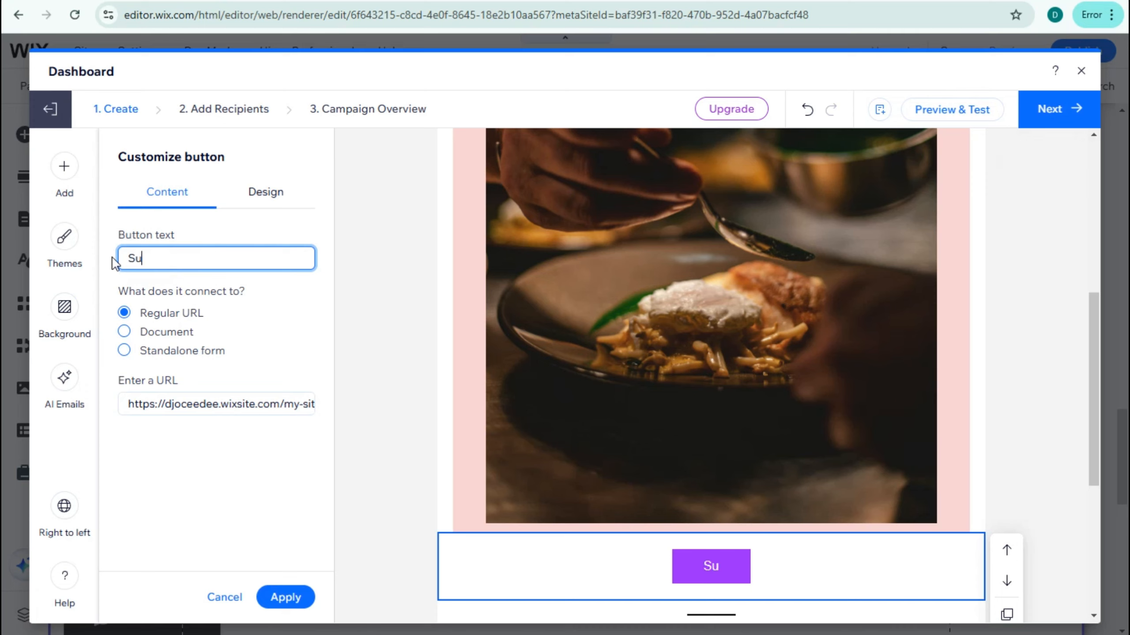
{"action": "type", "text": "bsc"}
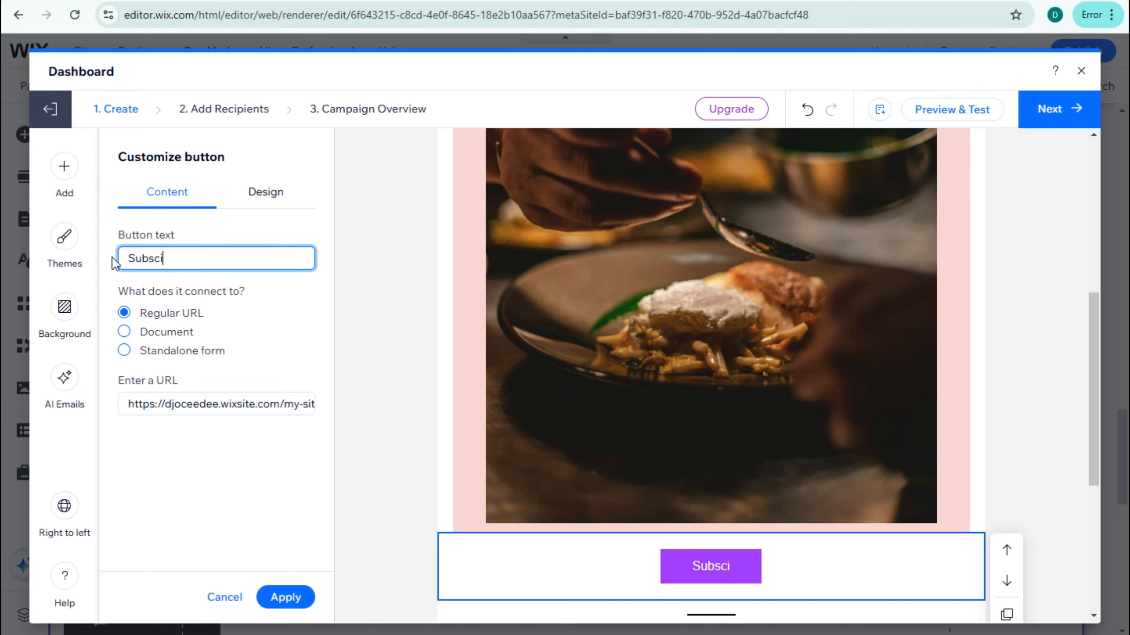
{"action": "type", "text": "i"}
{"action": "key", "text": "BackSpace"}
{"action": "key", "text": "BackSpace"}
{"action": "type", "text": "ribe"}
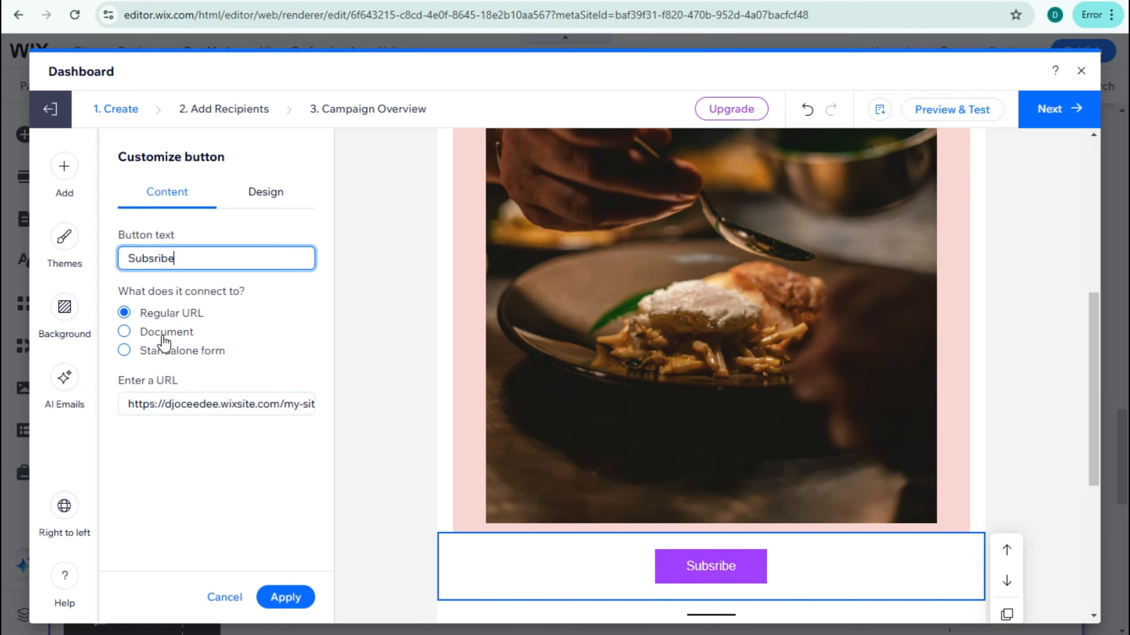
{"action": "left_click", "coordinate": [151, 405]}
{"action": "left_click_drag", "start_coordinate": [127, 405], "coordinate": [414, 411]}
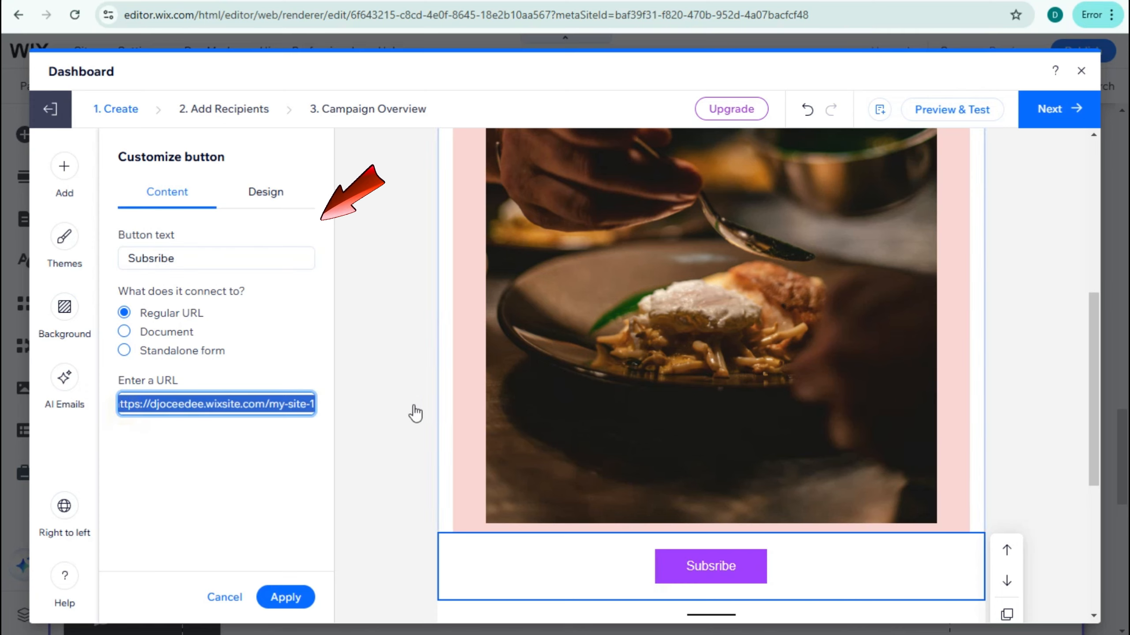
- Set the new button's fill color to orange #F8632A
{"action": "left_click", "coordinate": [280, 193]}
{"action": "left_click", "coordinate": [284, 370]}
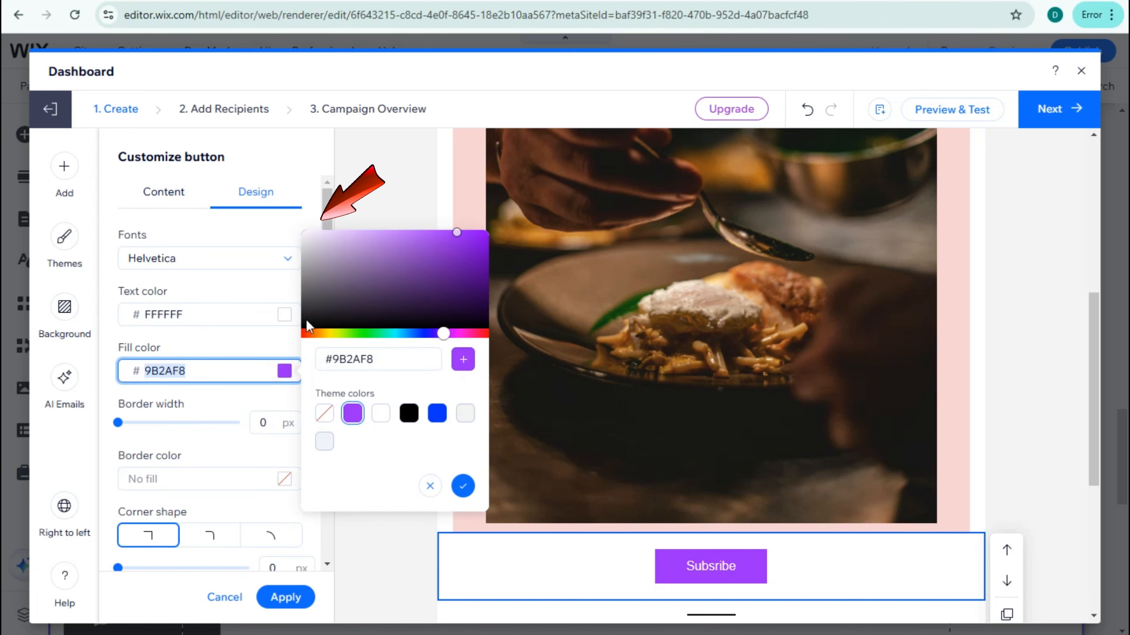
{"action": "type", "text": "F8AB2A"}
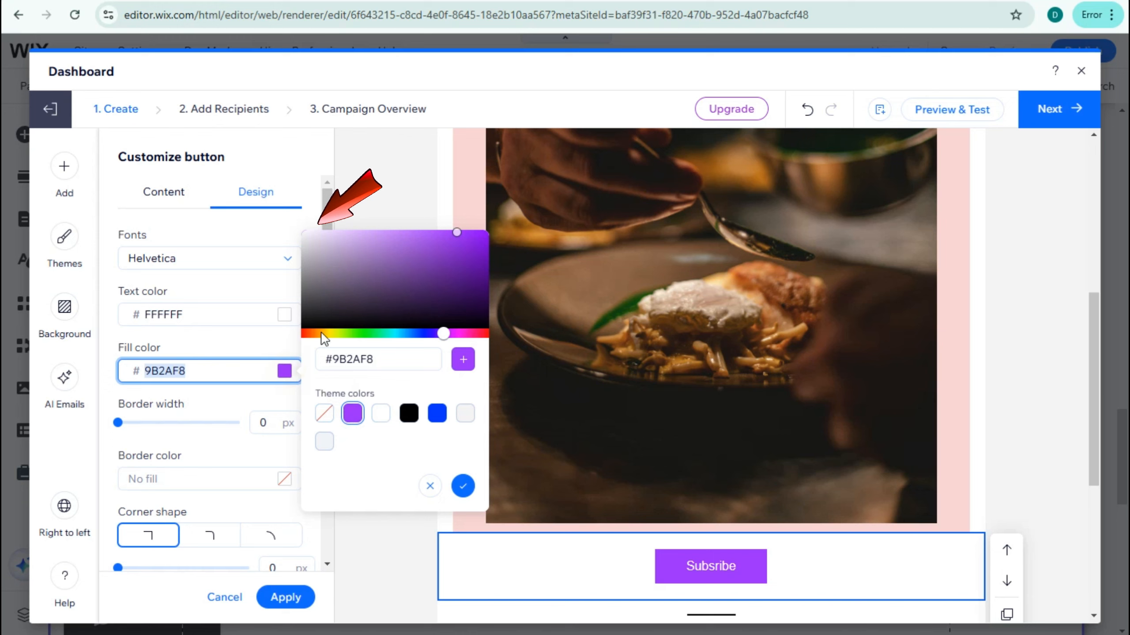
{"action": "left_click_drag", "start_coordinate": [318, 336], "coordinate": [309, 336]}
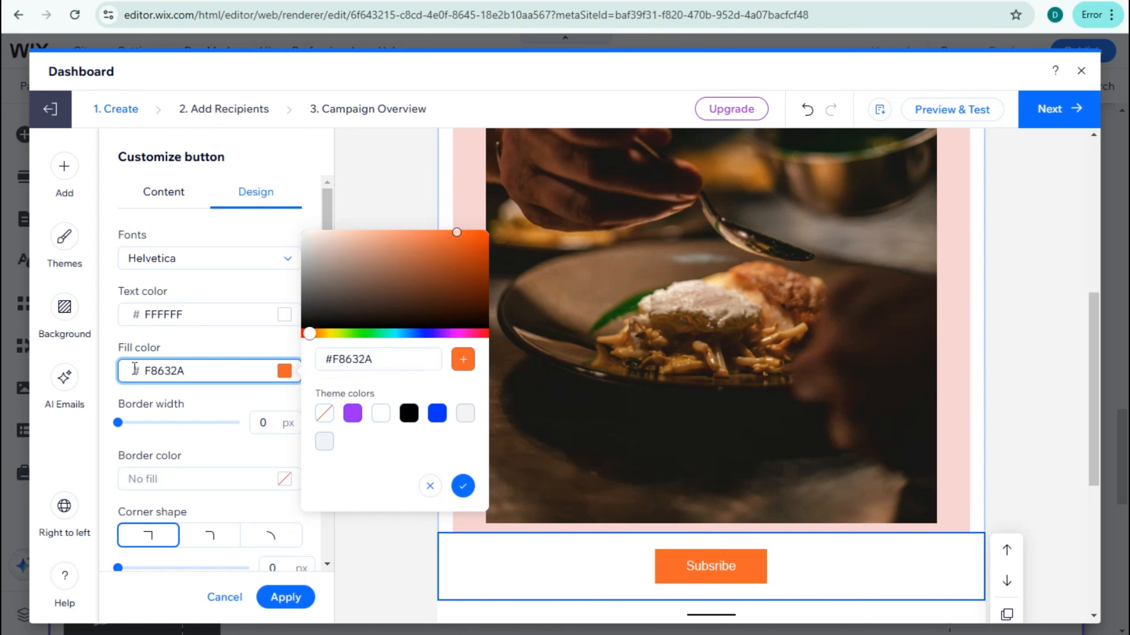
- Give the button a 2 px border in red #F95252 and set its font to Comic Sans
{"action": "left_click_drag", "start_coordinate": [125, 425], "coordinate": [143, 425]}
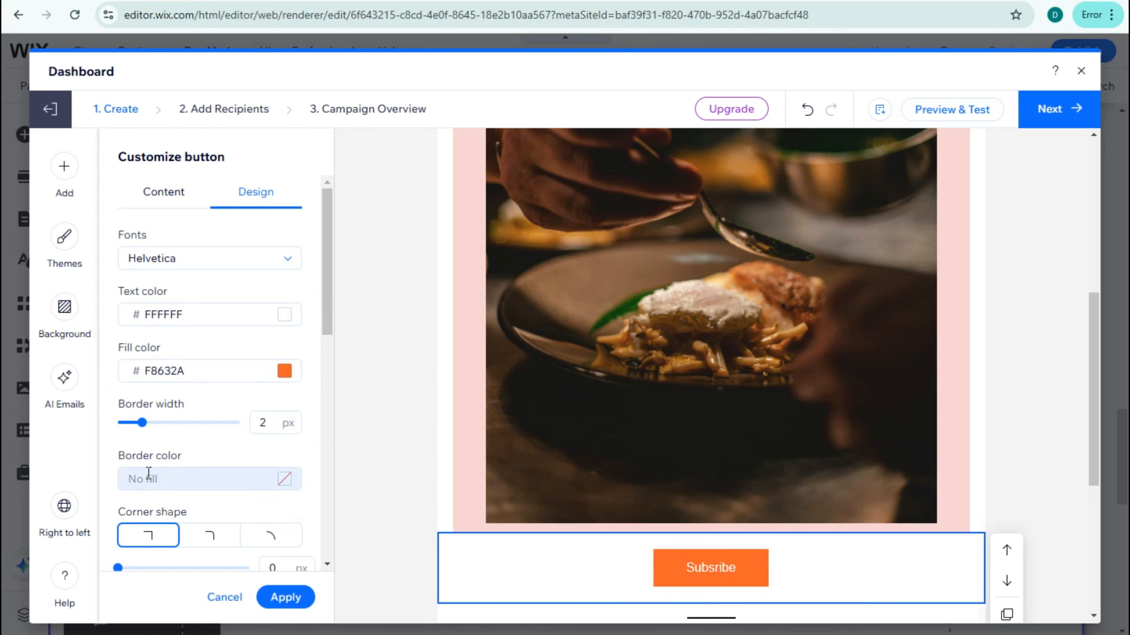
{"action": "left_click", "coordinate": [284, 479]}
{"action": "left_click", "coordinate": [420, 357]}
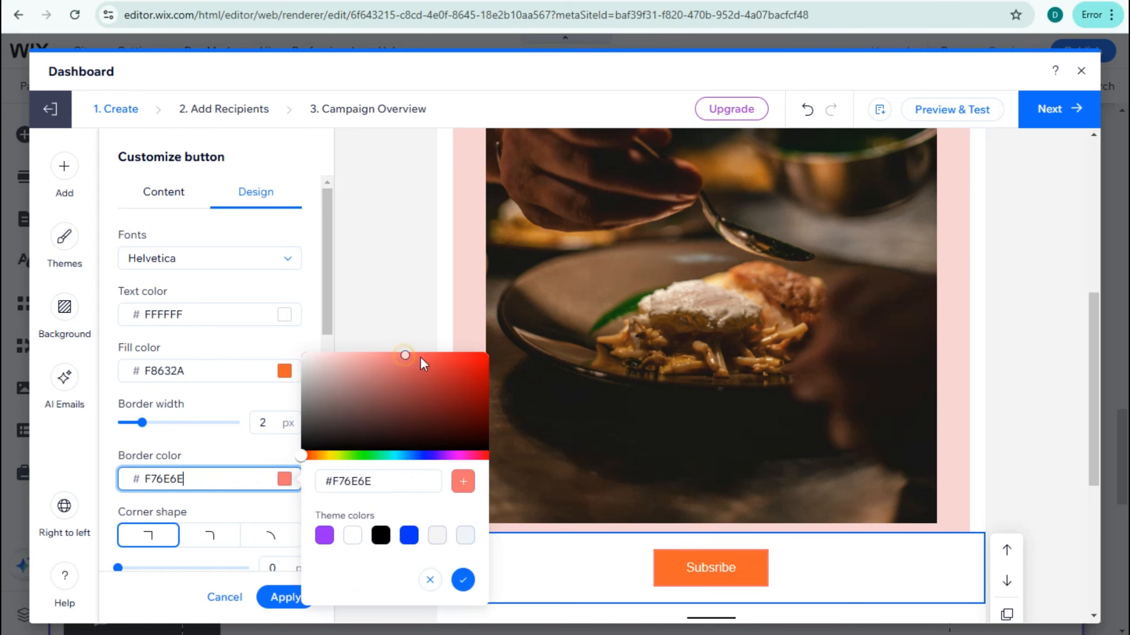
{"action": "left_click", "coordinate": [427, 355]}
{"action": "left_click", "coordinate": [215, 261]}
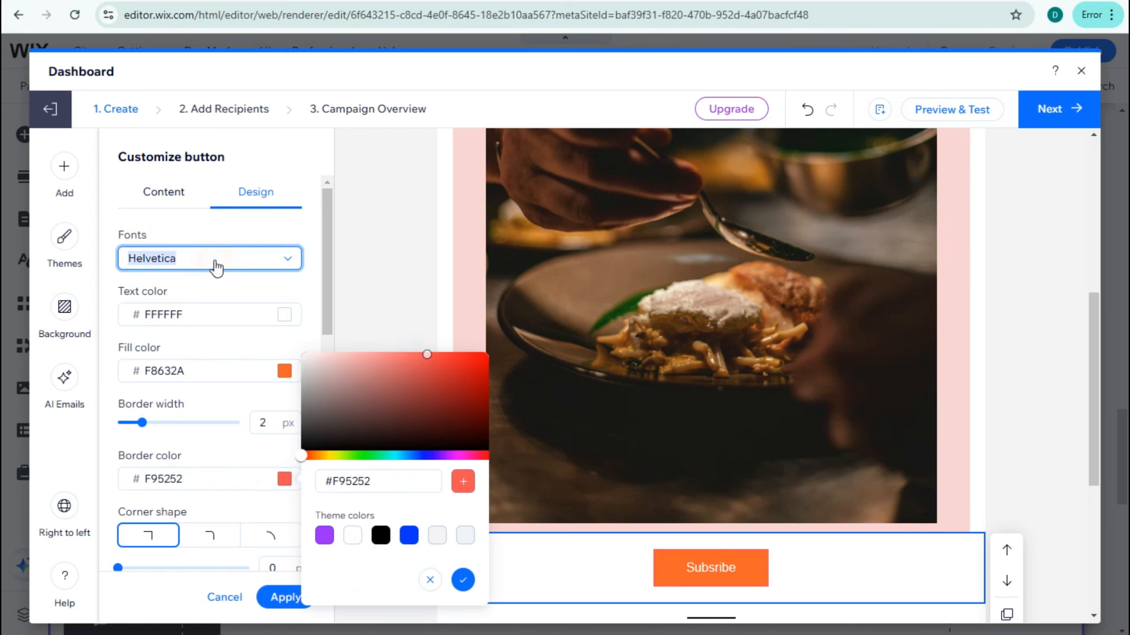
{"action": "left_click", "coordinate": [167, 379]}
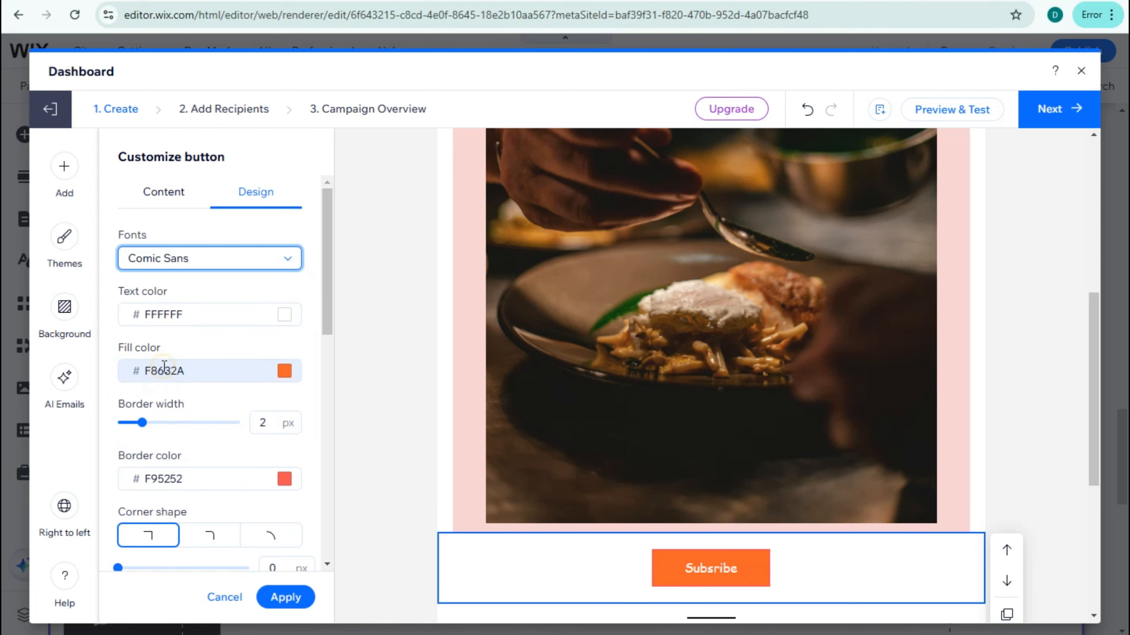
- Fill the button block's background with pink #F9A7A7 and apply the button design
{"action": "scroll", "coordinate": [185, 512], "scroll_direction": "down", "scroll_amount": 7}
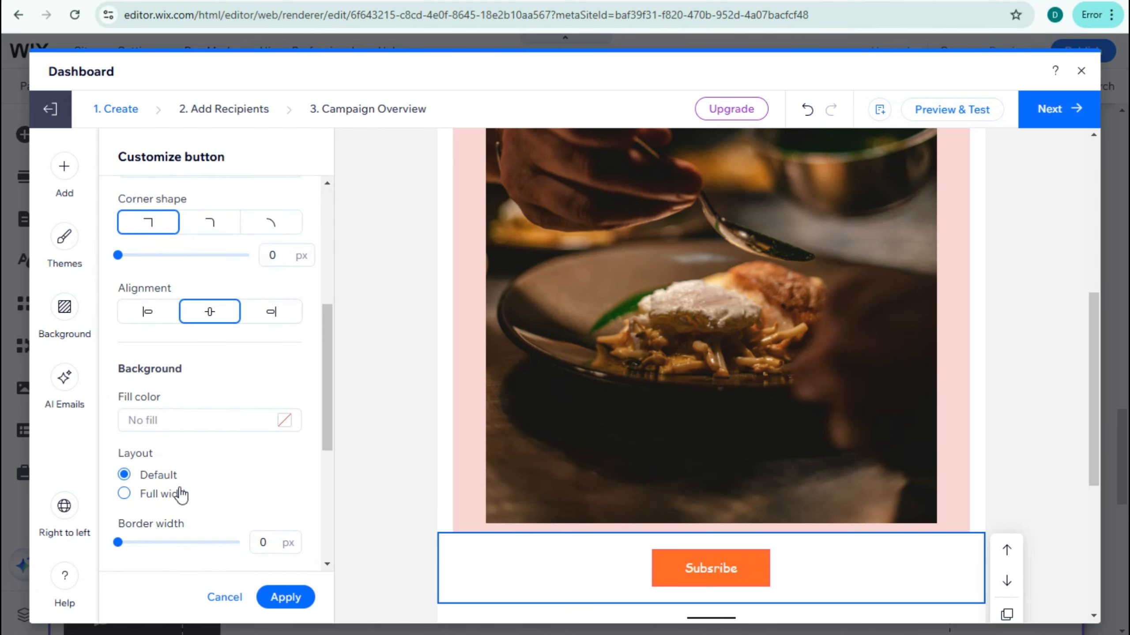
{"action": "scroll", "coordinate": [181, 489], "scroll_direction": "down", "scroll_amount": 2}
{"action": "left_click", "coordinate": [285, 346]}
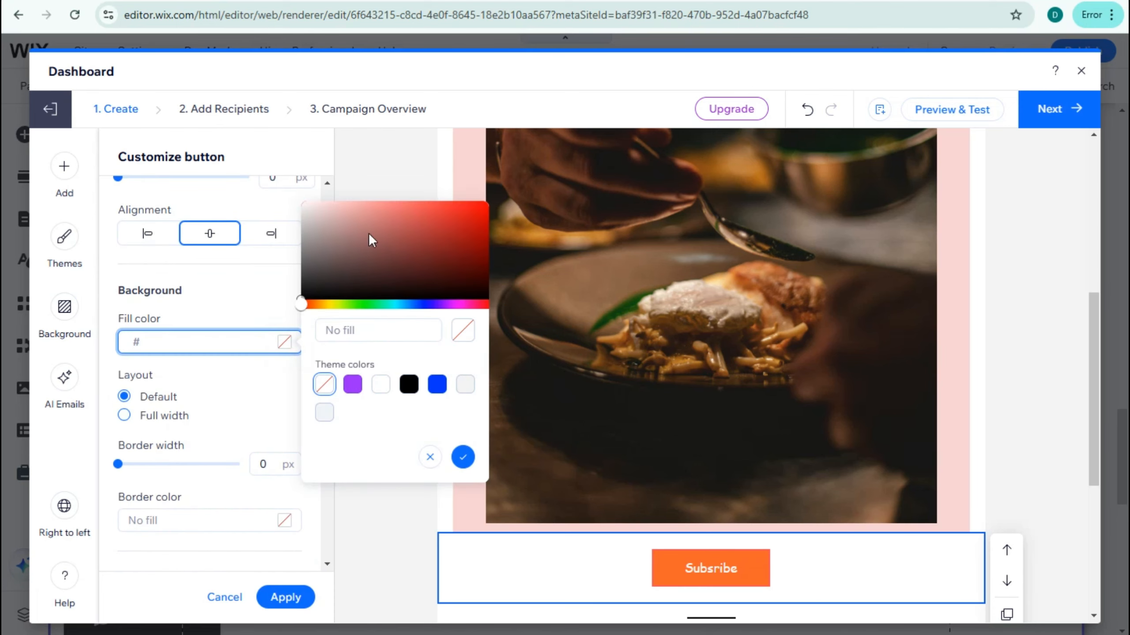
{"action": "left_click", "coordinate": [364, 207]}
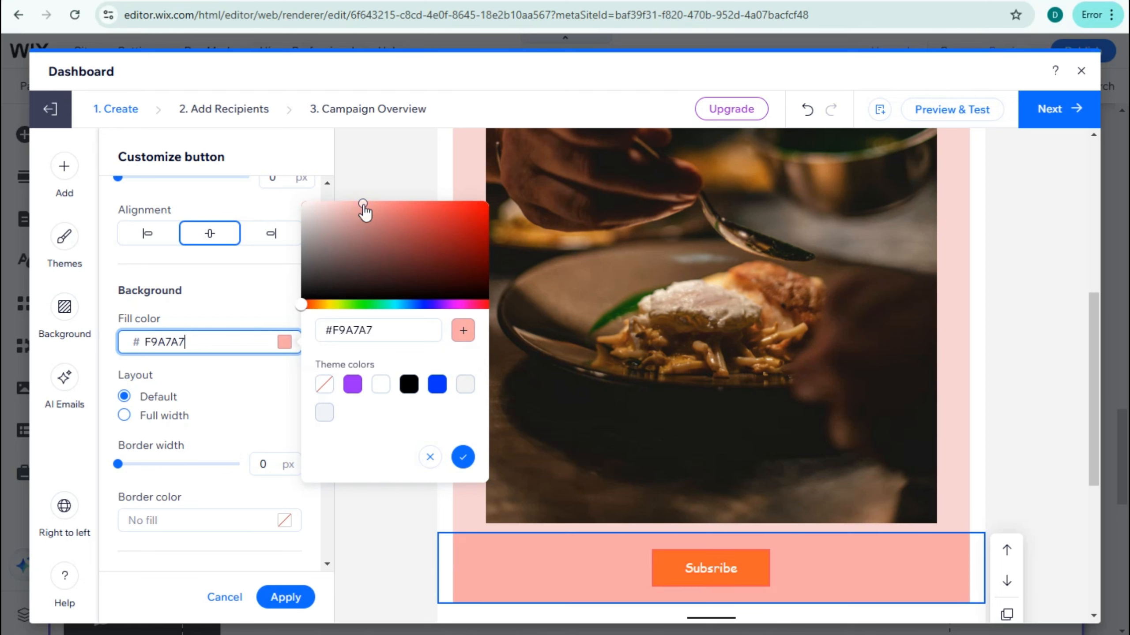
{"action": "left_click", "coordinate": [289, 598]}
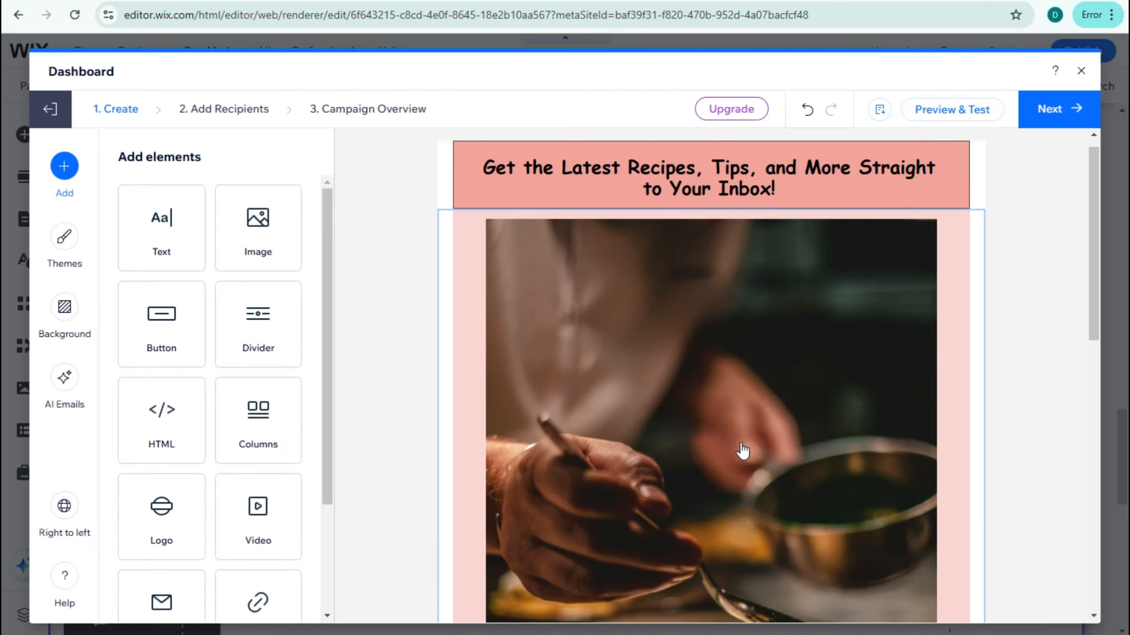
- Add a divider to the email and move it down to just below the orange button block
{"action": "left_click", "coordinate": [255, 335]}
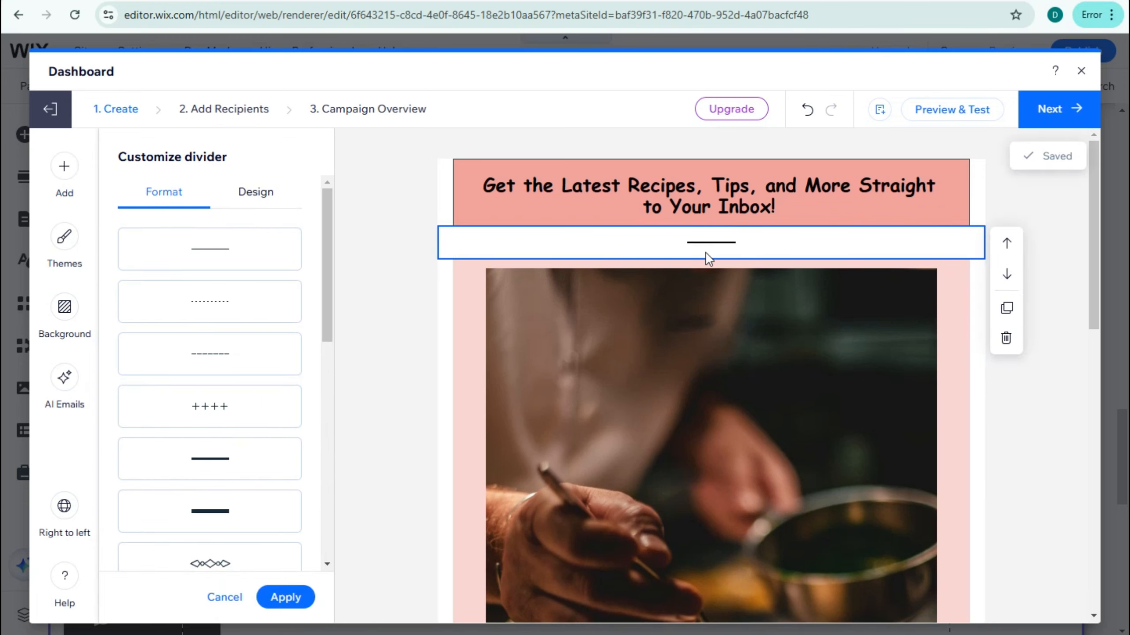
{"action": "left_click", "coordinate": [1008, 275]}
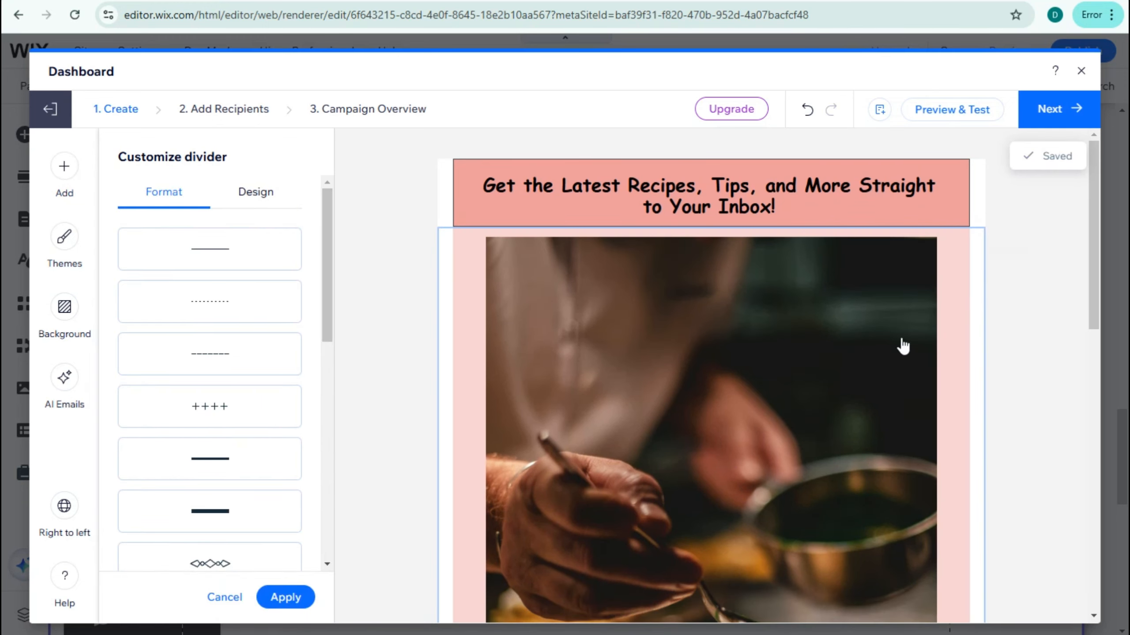
{"action": "scroll", "coordinate": [903, 346], "scroll_direction": "down", "scroll_amount": 5}
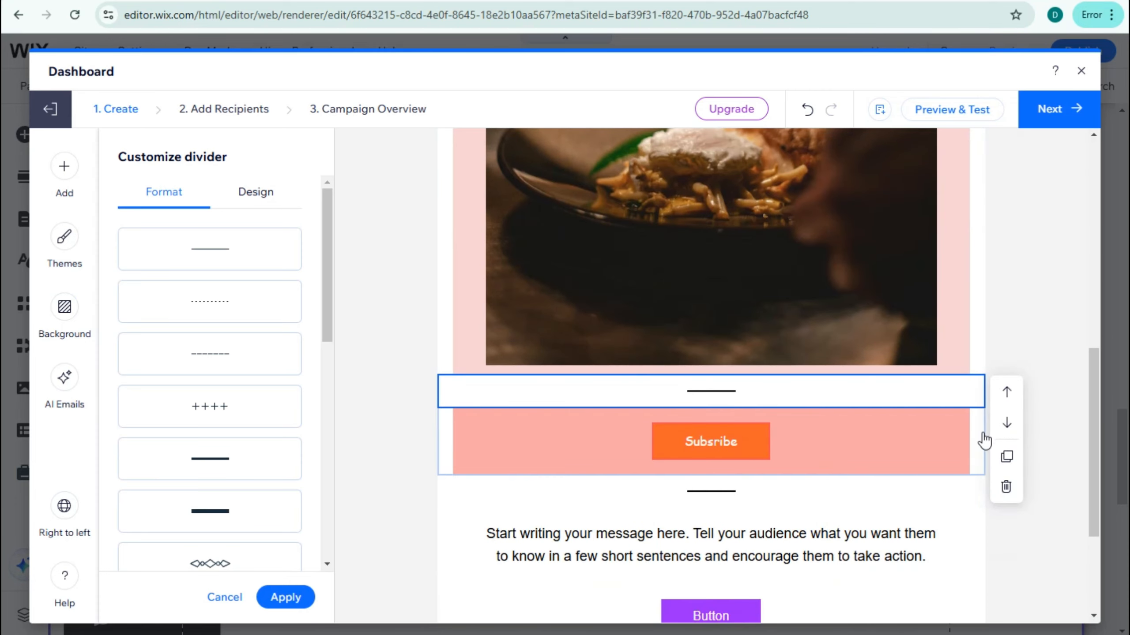
{"action": "left_click", "coordinate": [1007, 422]}
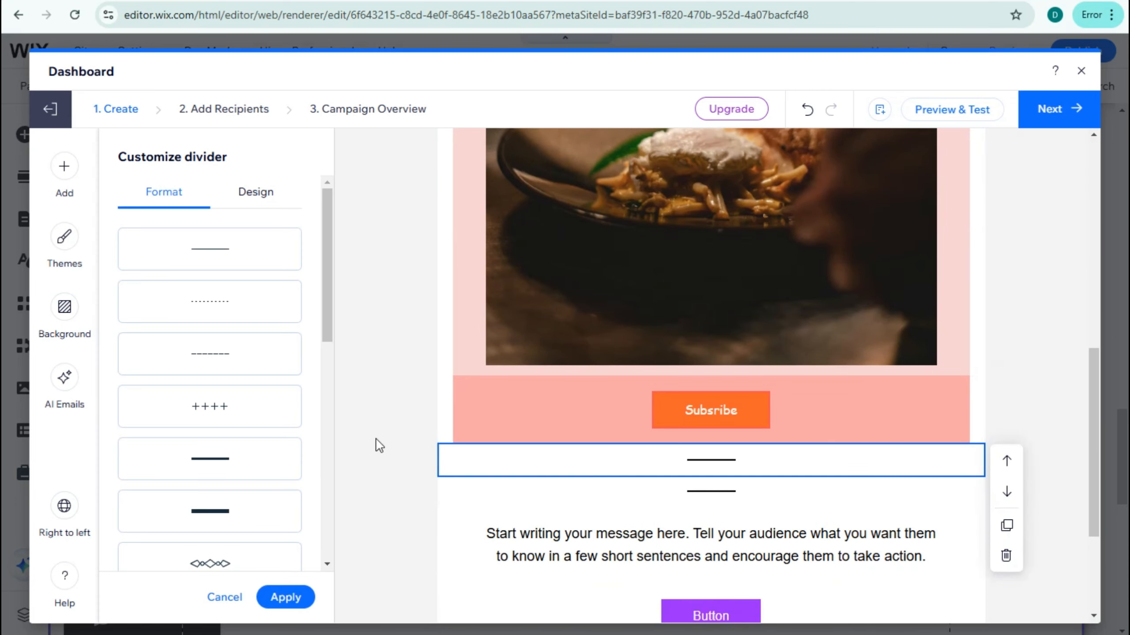
- Change the new divider to the thick full-width solid line and apply the format
{"action": "left_click", "coordinate": [226, 519]}
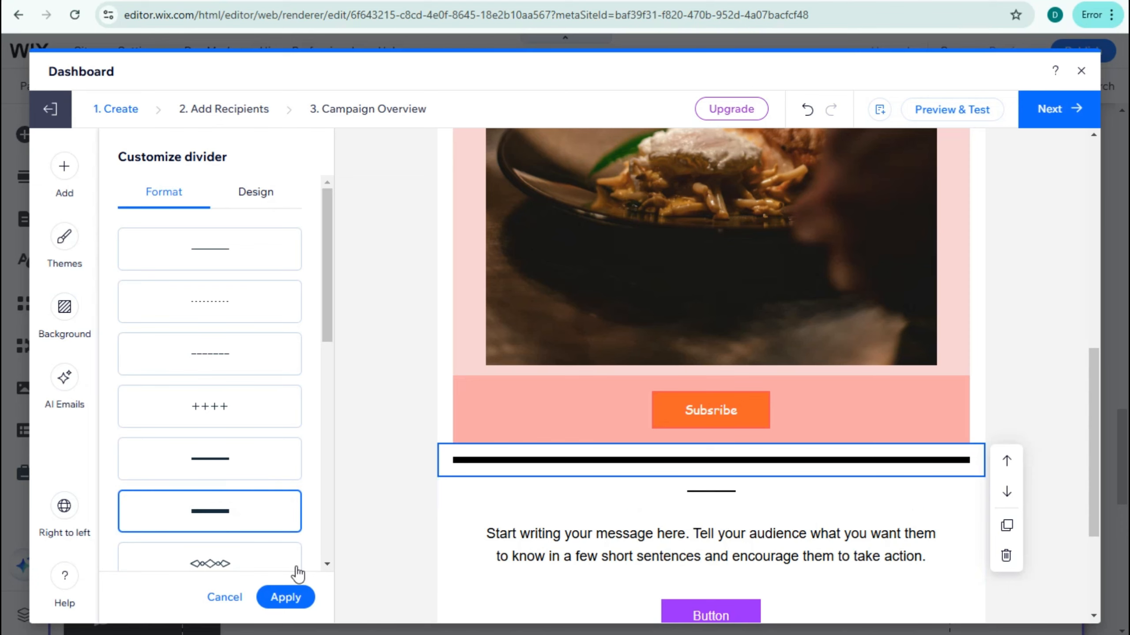
{"action": "scroll", "coordinate": [146, 361], "scroll_direction": "down", "scroll_amount": 4}
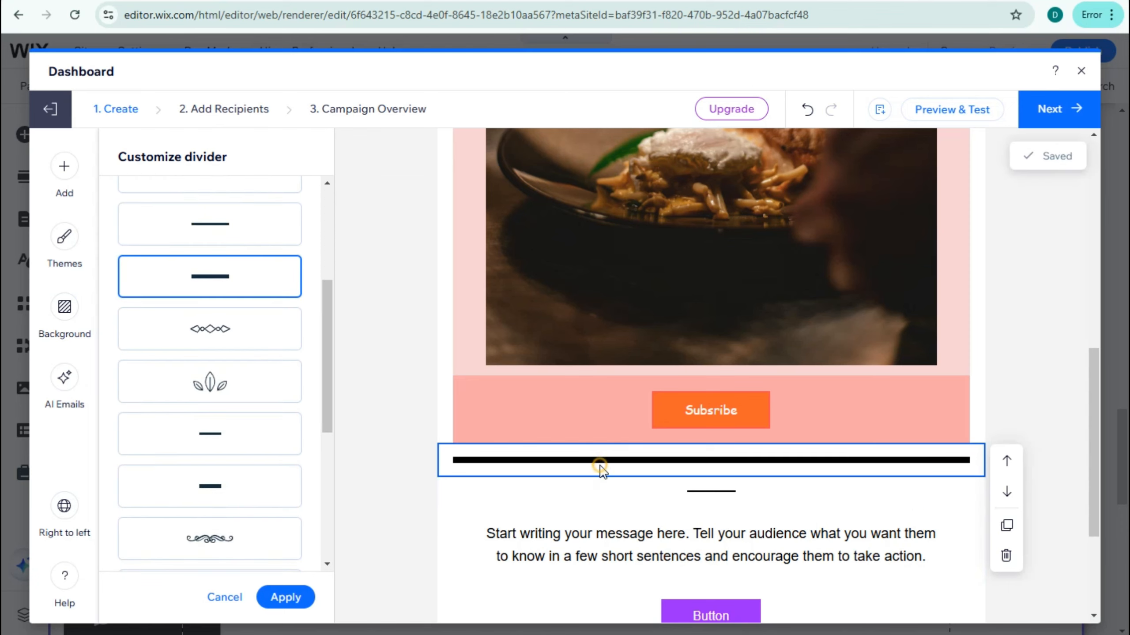
{"action": "scroll", "coordinate": [280, 485], "scroll_direction": "down", "scroll_amount": 6}
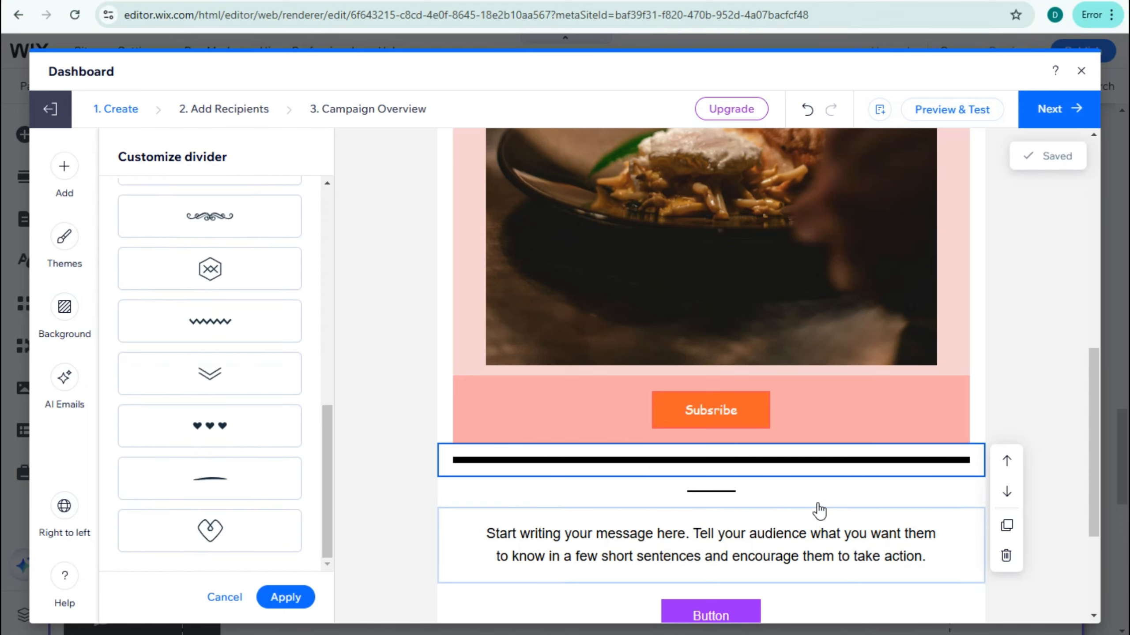
{"action": "left_click", "coordinate": [286, 598]}
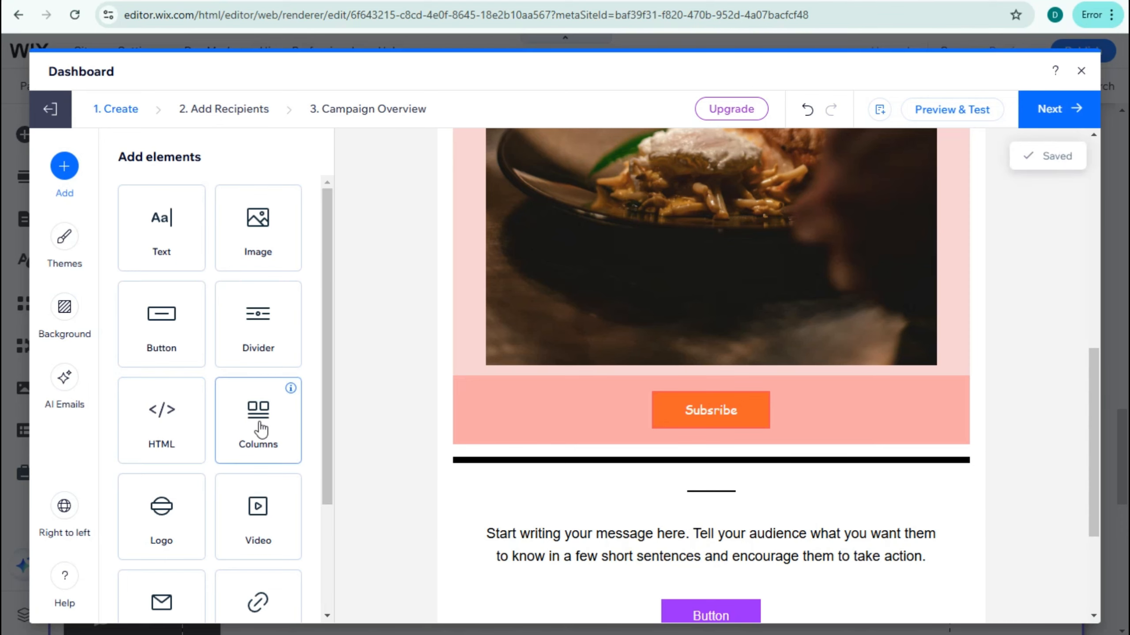
- Add a logo with the skillet food photo above the headline and set its top and bottom padding to 0 px
{"action": "scroll", "coordinate": [204, 537], "scroll_direction": "down", "scroll_amount": 3}
{"action": "left_click", "coordinate": [168, 383]}
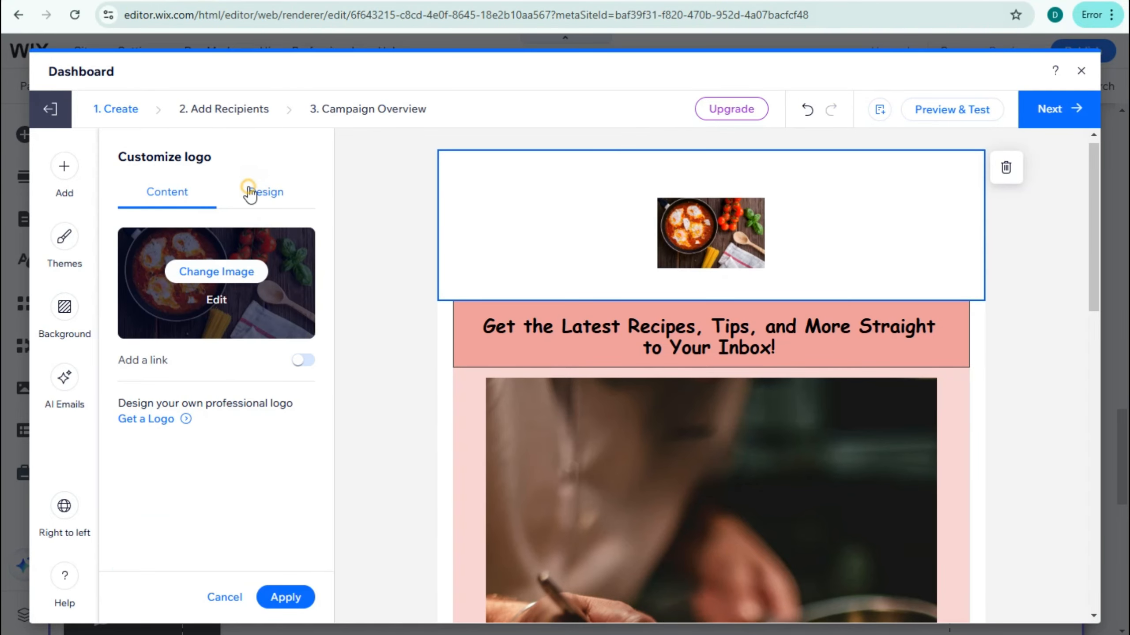
{"action": "left_click", "coordinate": [250, 193]}
{"action": "left_click_drag", "start_coordinate": [151, 442], "coordinate": [106, 446]}
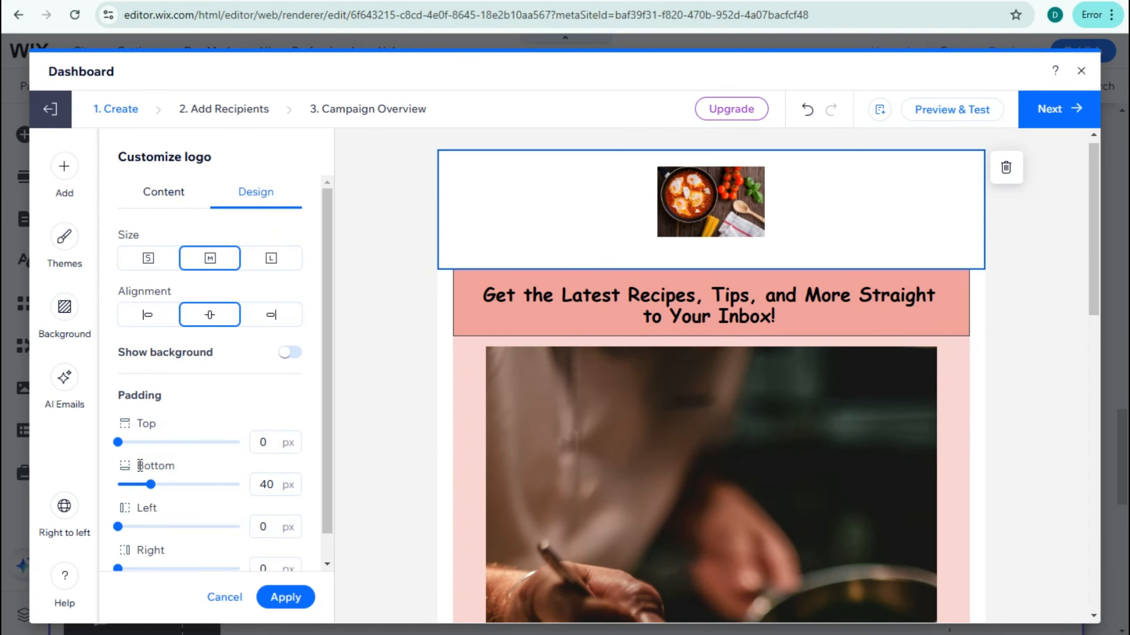
{"action": "left_click_drag", "start_coordinate": [151, 485], "coordinate": [114, 491]}
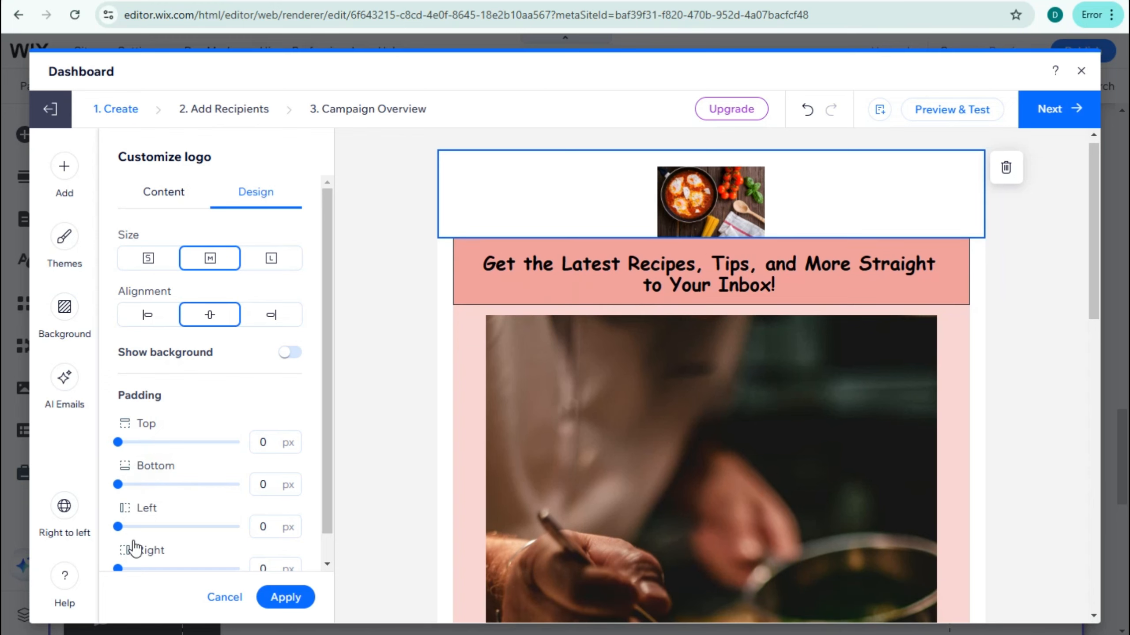
{"action": "left_click_drag", "start_coordinate": [149, 534], "coordinate": [71, 534]}
{"action": "scroll", "coordinate": [159, 302], "scroll_direction": "down", "scroll_amount": 1}
- Set the logo size to small, keep its alignment centered and apply the logo design
{"action": "left_click", "coordinate": [156, 240]}
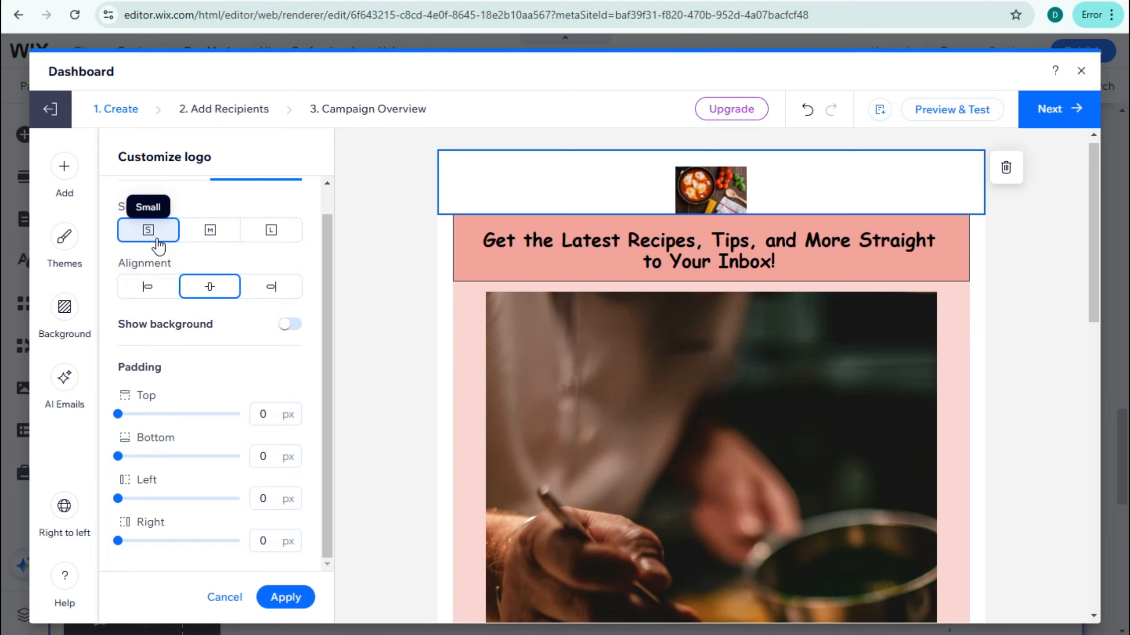
{"action": "left_click", "coordinate": [142, 292]}
{"action": "left_click", "coordinate": [199, 294]}
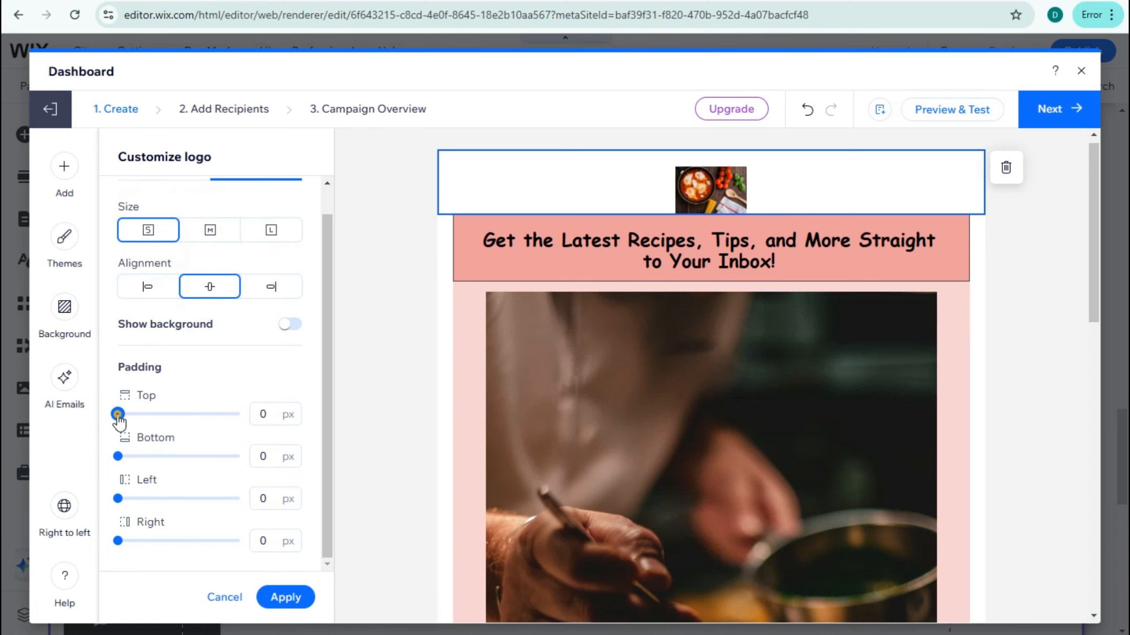
{"action": "scroll", "coordinate": [205, 267], "scroll_direction": "up", "scroll_amount": 1}
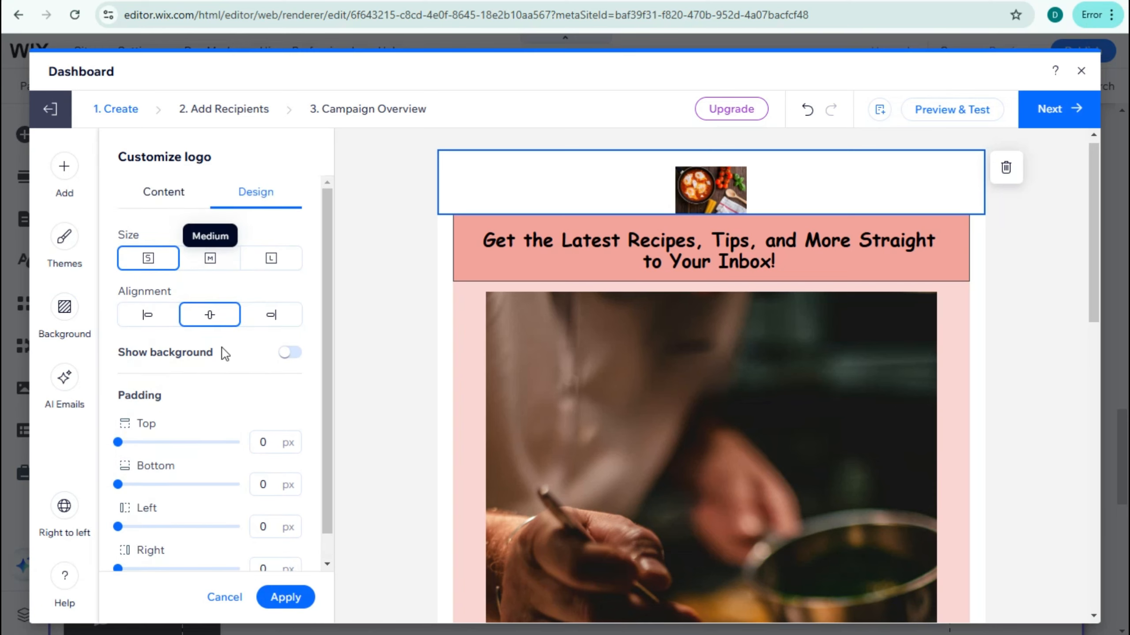
{"action": "scroll", "coordinate": [220, 250], "scroll_direction": "down", "scroll_amount": 1}
{"action": "scroll", "coordinate": [249, 357], "scroll_direction": "up", "scroll_amount": 1}
{"action": "scroll", "coordinate": [216, 485], "scroll_direction": "down", "scroll_amount": 1}
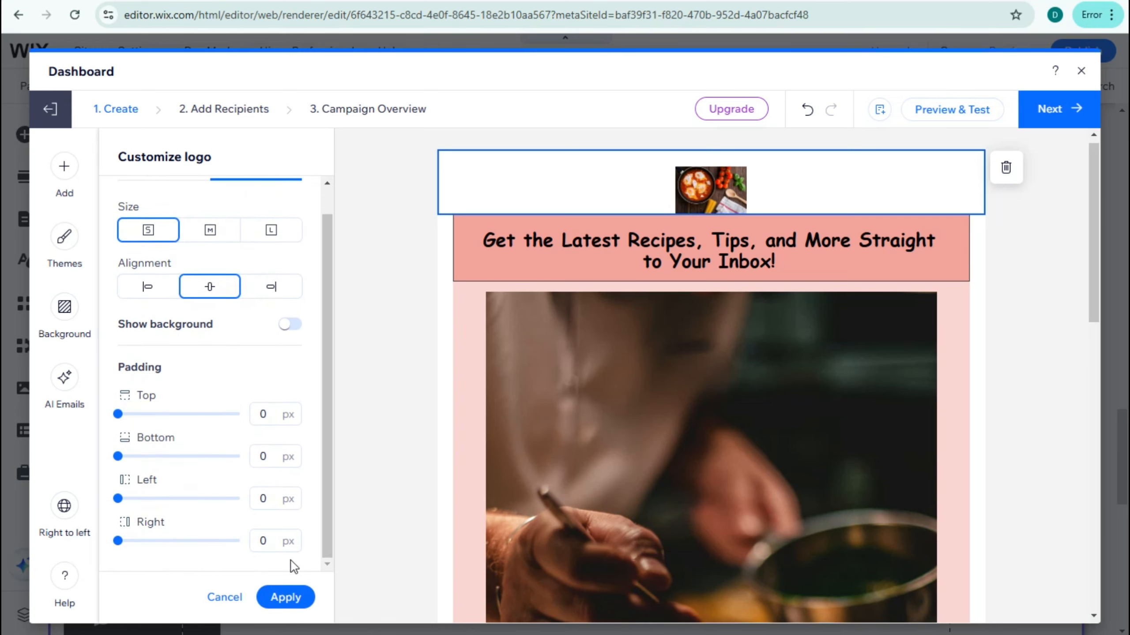
{"action": "left_click", "coordinate": [298, 599]}
- Replace the placeholder message below the short divider with the copied Delicious Bites newsletter welcome text and apply it
{"action": "scroll", "coordinate": [719, 482], "scroll_direction": "down", "scroll_amount": 4}
{"action": "scroll", "coordinate": [719, 481], "scroll_direction": "up", "scroll_amount": 4}
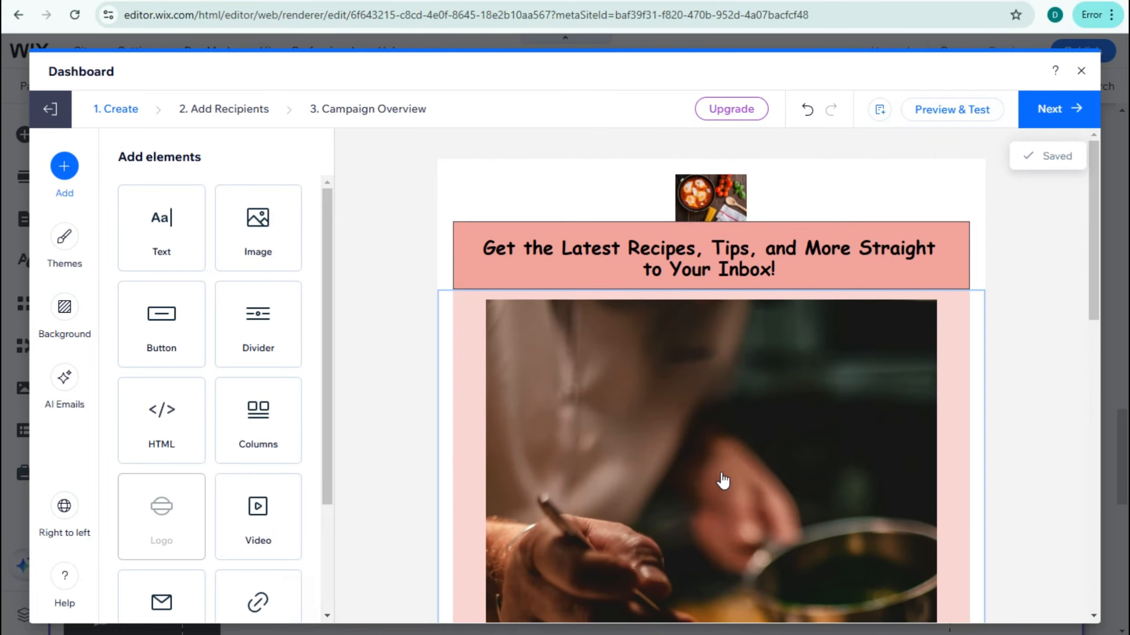
{"action": "scroll", "coordinate": [723, 479], "scroll_direction": "down", "scroll_amount": 4}
{"action": "scroll", "coordinate": [728, 479], "scroll_direction": "down", "scroll_amount": 10}
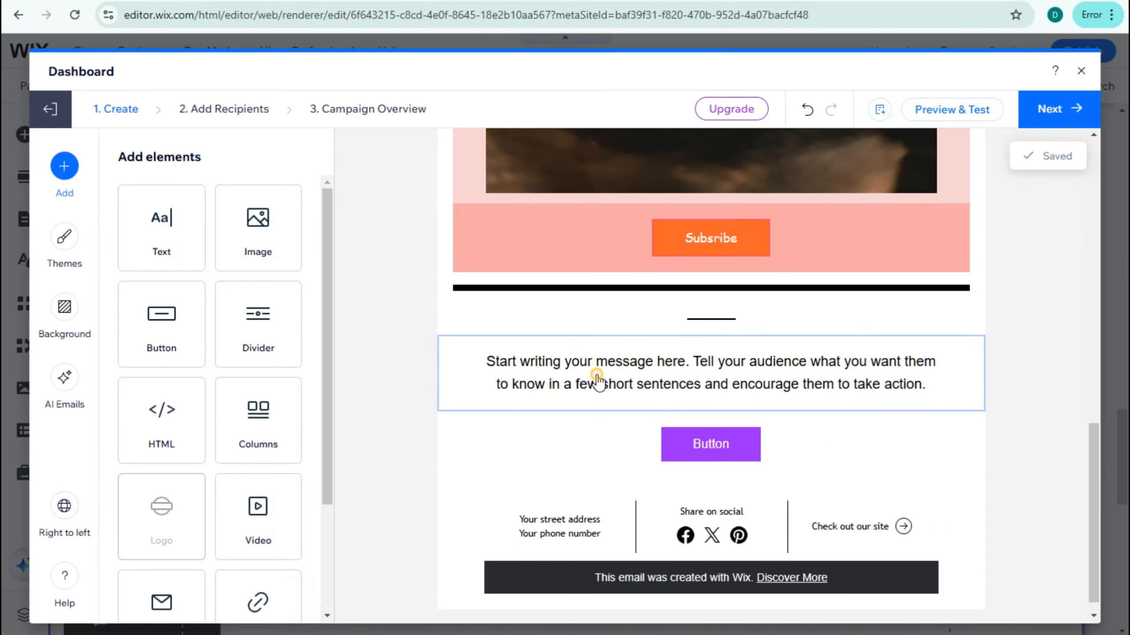
{"action": "left_click", "coordinate": [568, 373]}
{"action": "key", "text": "ctrl+a"}
{"action": "type", "text": "Welcome to this month's edition of the Delicious Bites newsletter! We’re so excited to share all the new and tasty content we’ve been cooking up just for you. In this issue, you’ll find: 🍴 Featured Recipe of the Month: Vegan Avocado Toast with a Twist This isn’t your average avocado toast! We’ve added a tangy lemon dressing and a crunchy, nutty topping for a fresh spin. It’s healthy, delicious, and perfect for"}
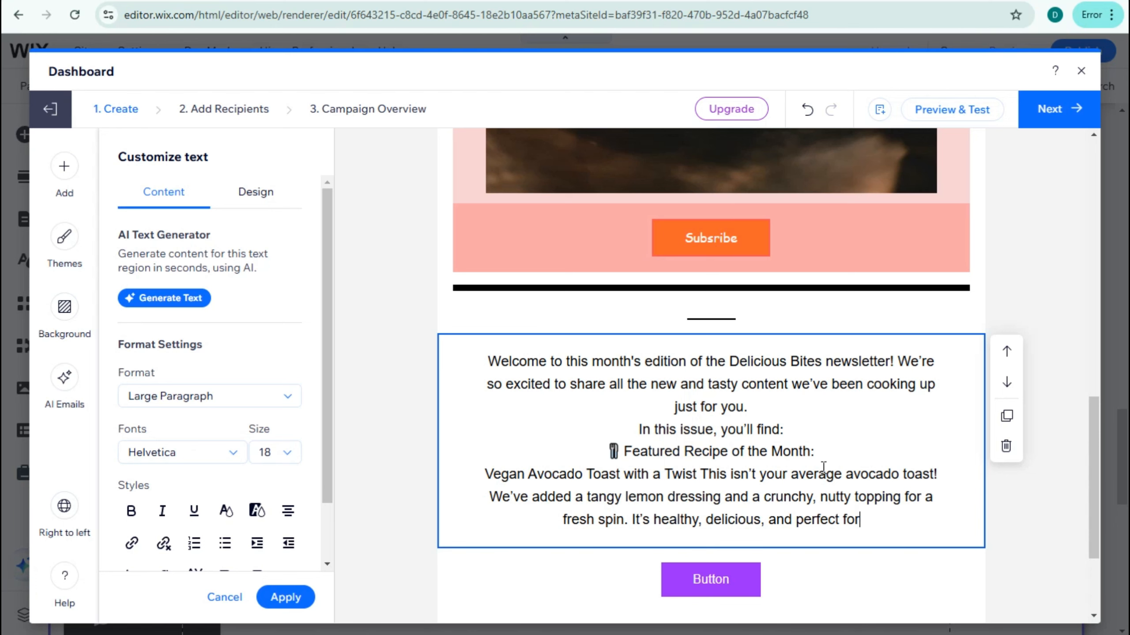
{"action": "scroll", "coordinate": [763, 460], "scroll_direction": "down", "scroll_amount": 3}
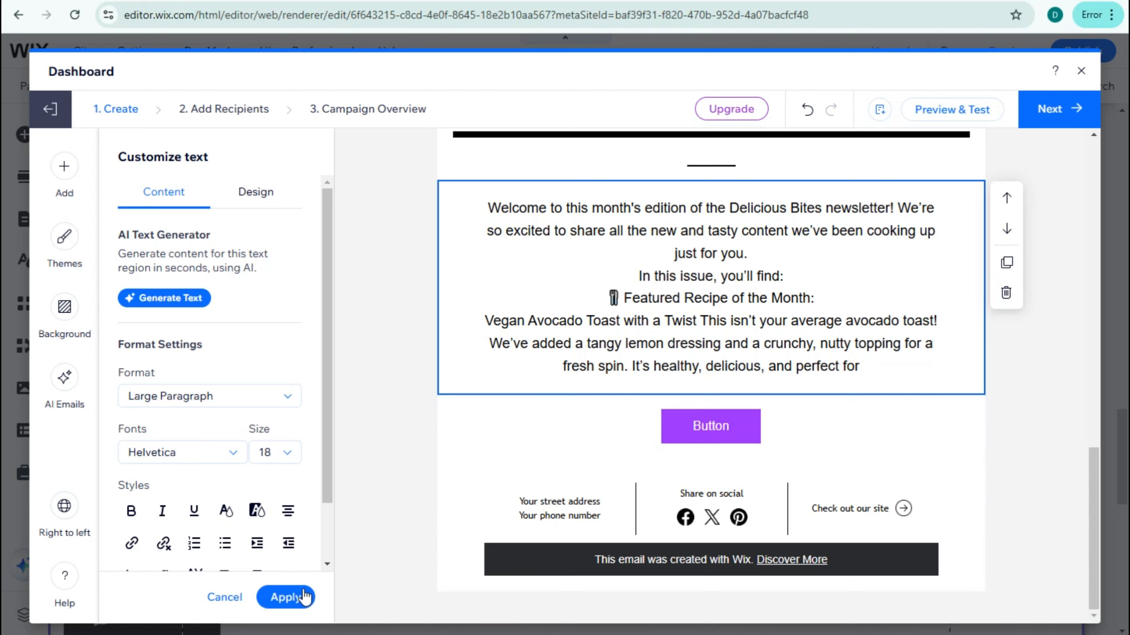
{"action": "scroll", "coordinate": [131, 444], "scroll_direction": "down", "scroll_amount": 2}
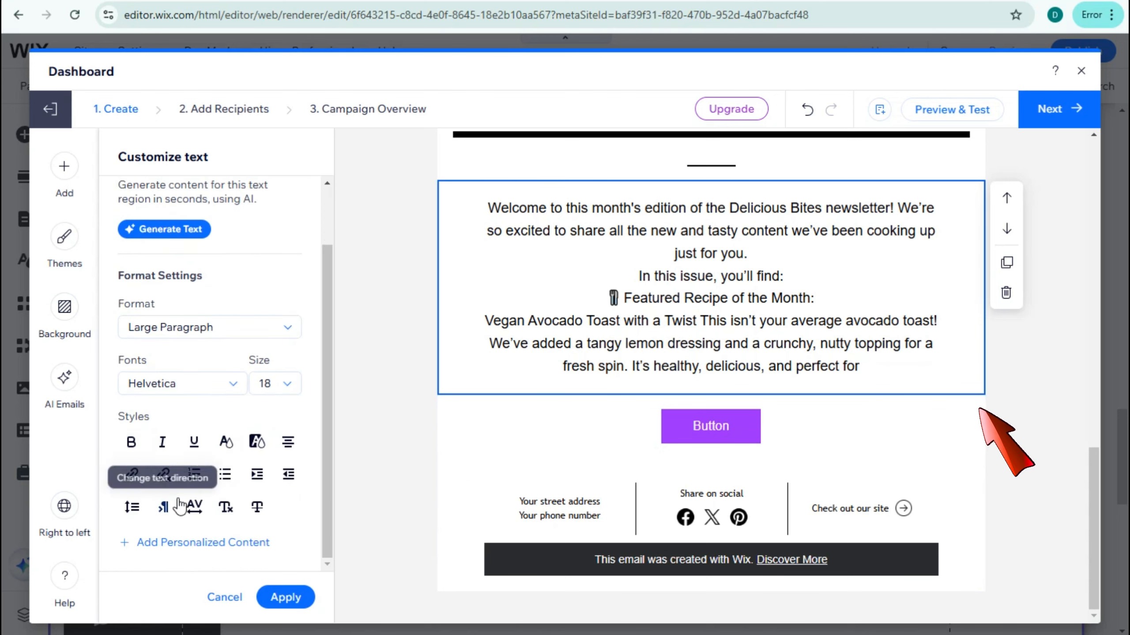
{"action": "left_click", "coordinate": [293, 593]}
- Add a subscribe form to the email and move it down below the purple button, just above the footer
{"action": "scroll", "coordinate": [157, 501], "scroll_direction": "down", "scroll_amount": 3}
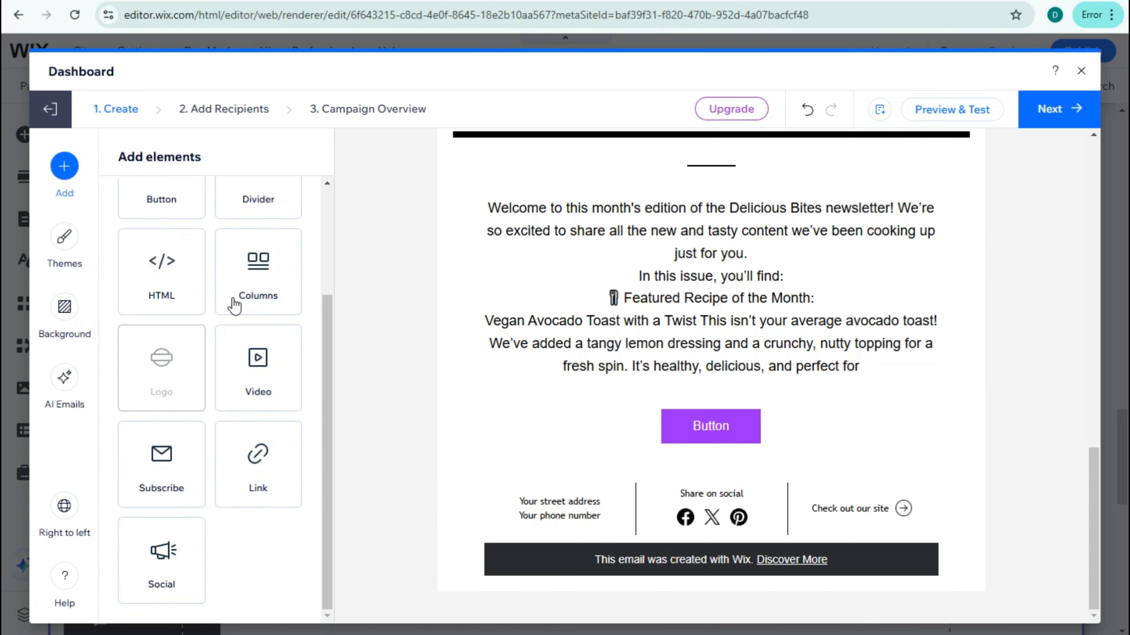
{"action": "left_click", "coordinate": [171, 458]}
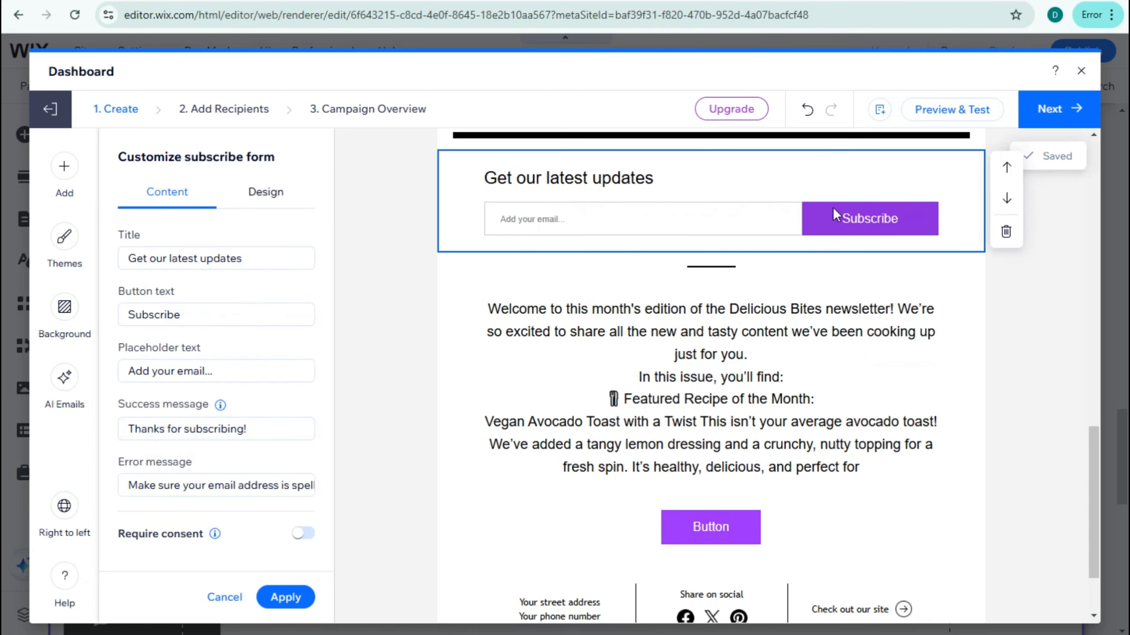
{"action": "left_click", "coordinate": [1006, 198]}
{"action": "left_click", "coordinate": [1006, 228]}
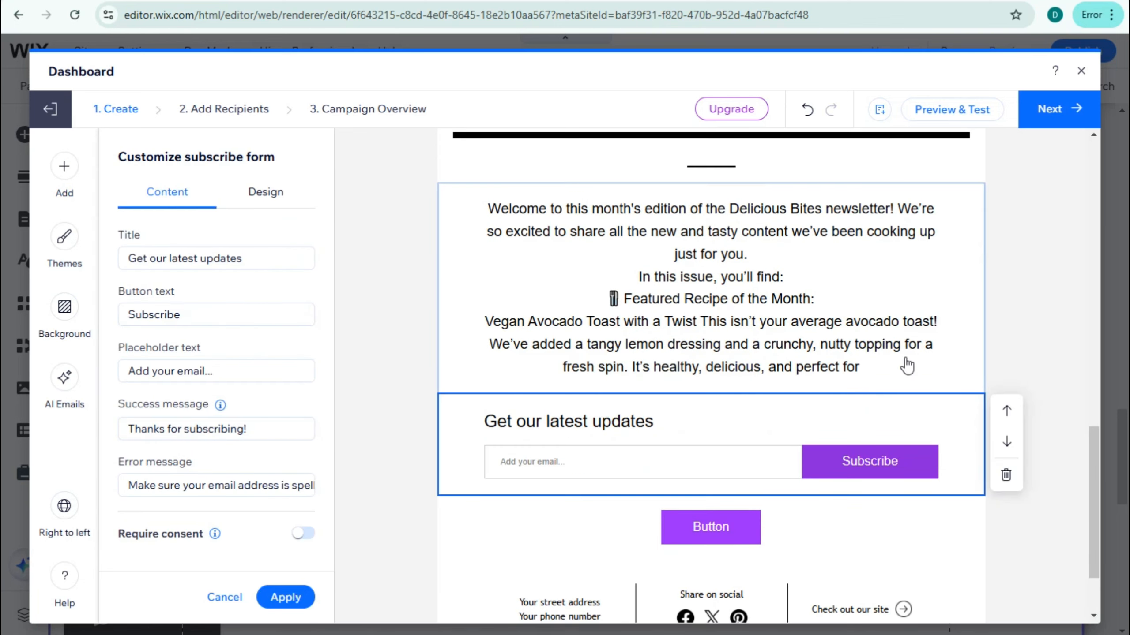
{"action": "left_click", "coordinate": [1007, 443]}
{"action": "scroll", "coordinate": [1008, 444], "scroll_direction": "down", "scroll_amount": 2}
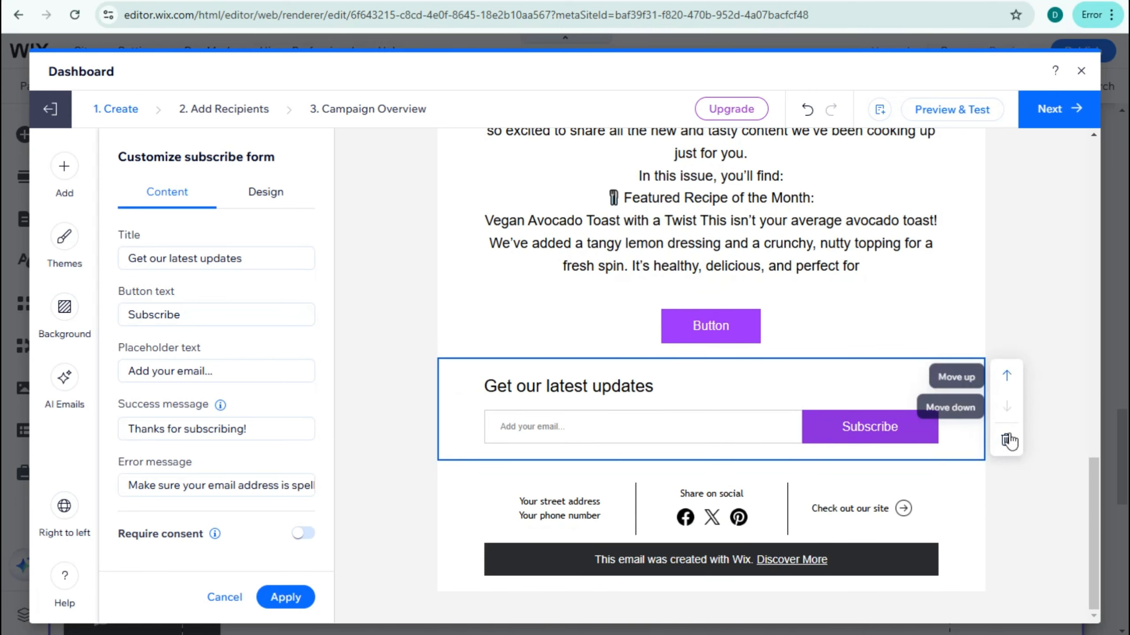
{"action": "left_click", "coordinate": [711, 397]}
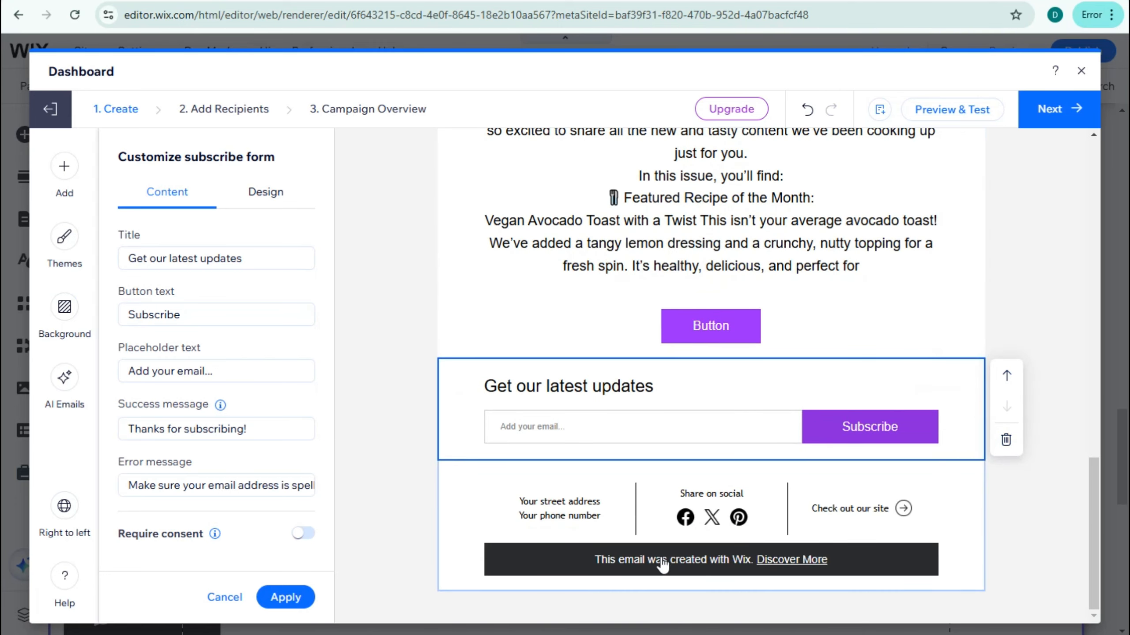
{"action": "left_click", "coordinate": [551, 519]}
{"action": "right_click", "coordinate": [526, 496]}
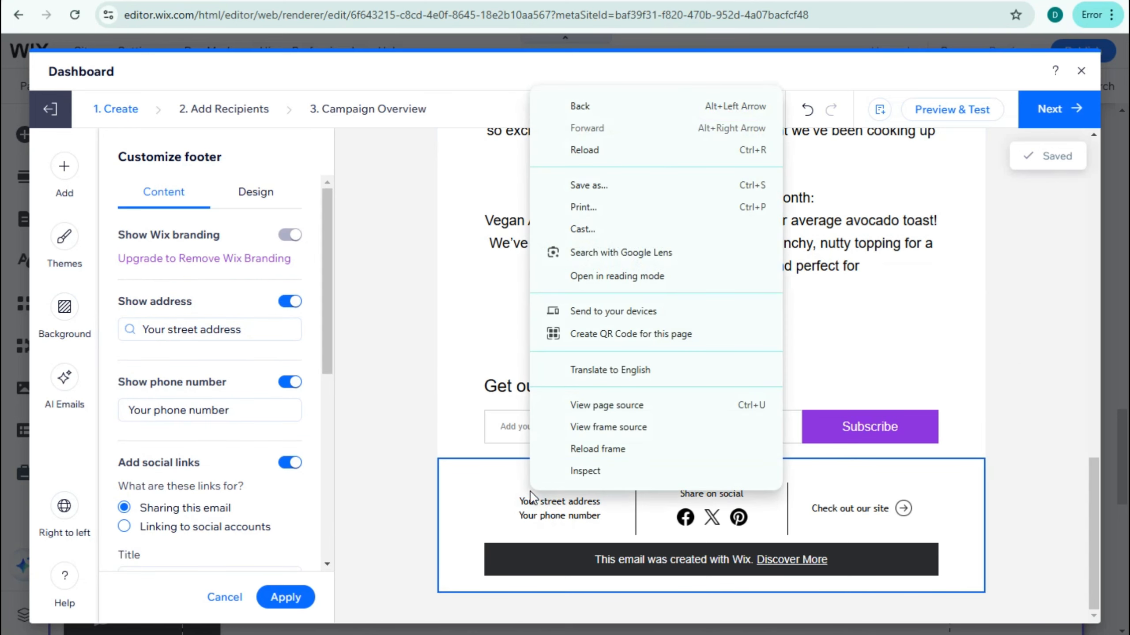
{"action": "left_click", "coordinate": [471, 476]}
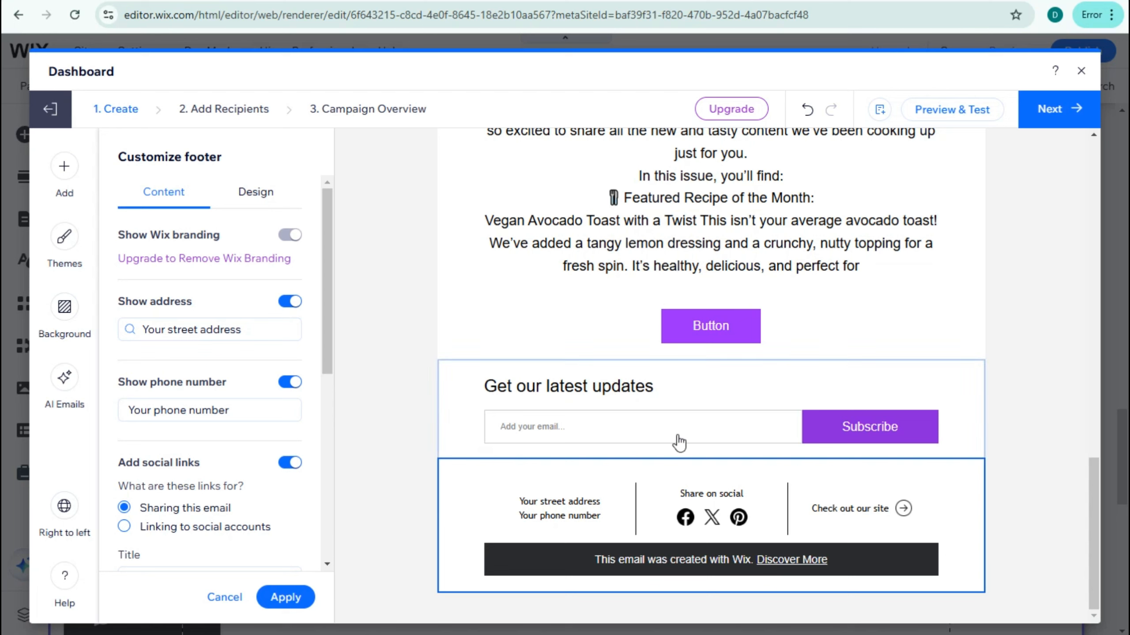
- Set the title of the subscribe form to "Get the Recipe Now!"
{"action": "left_click", "coordinate": [866, 431]}
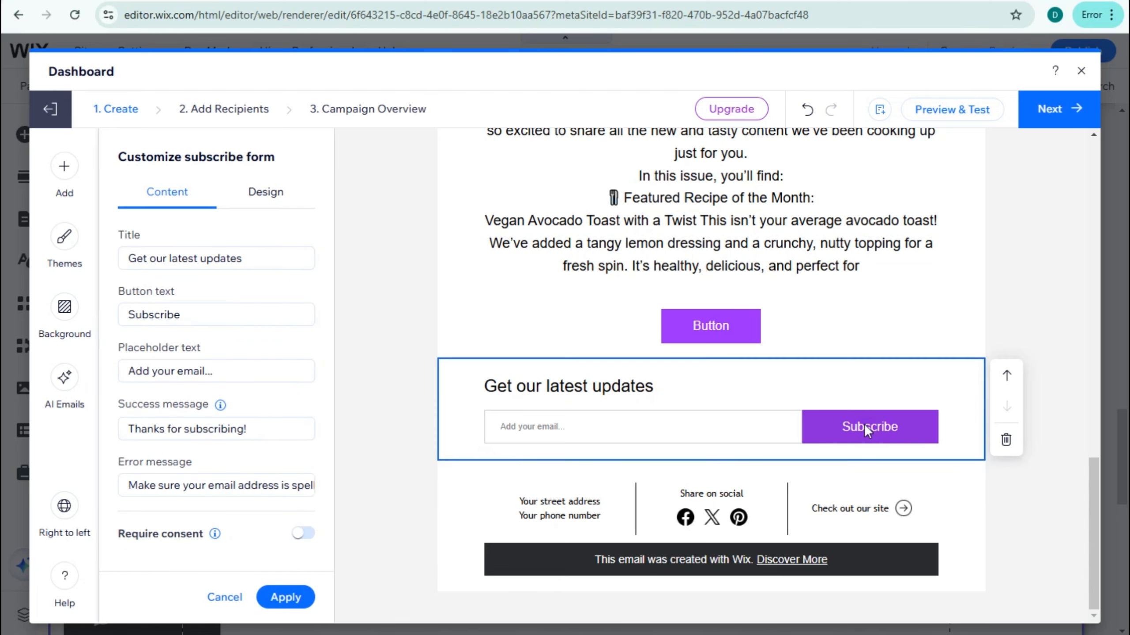
{"action": "left_click", "coordinate": [156, 429]}
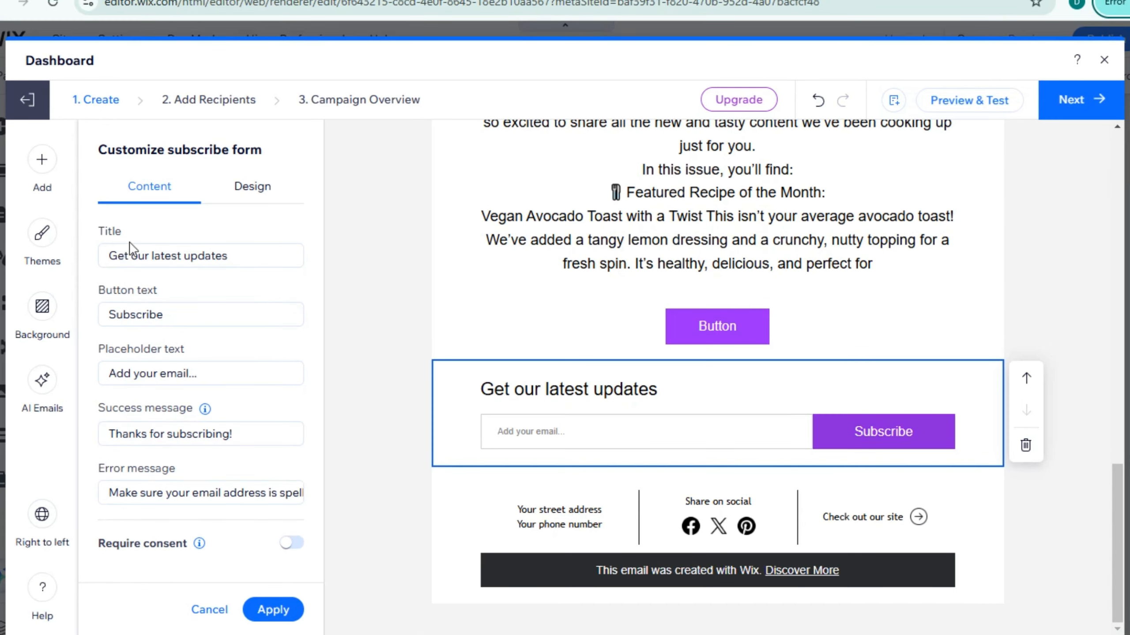
{"action": "triple_click", "coordinate": [176, 258]}
{"action": "type", "text": "Get the Recipe Now!"}
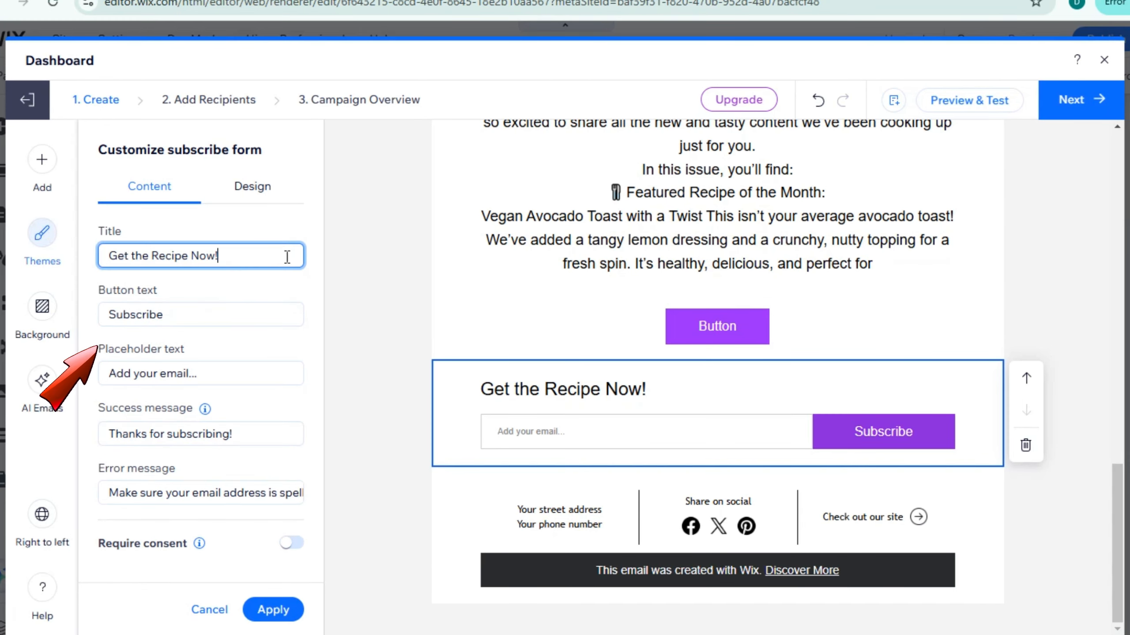
- Replace the subscribe form's placeholder text with a sample e-mail address and apply the form content
{"action": "left_click", "coordinate": [171, 372]}
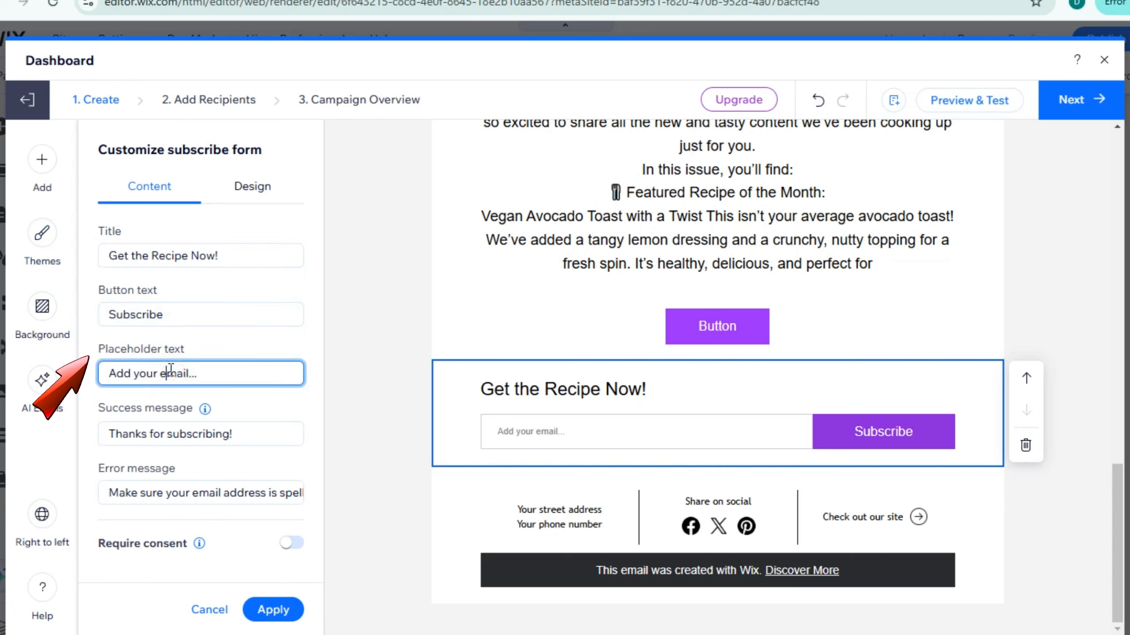
{"action": "triple_click", "coordinate": [171, 372]}
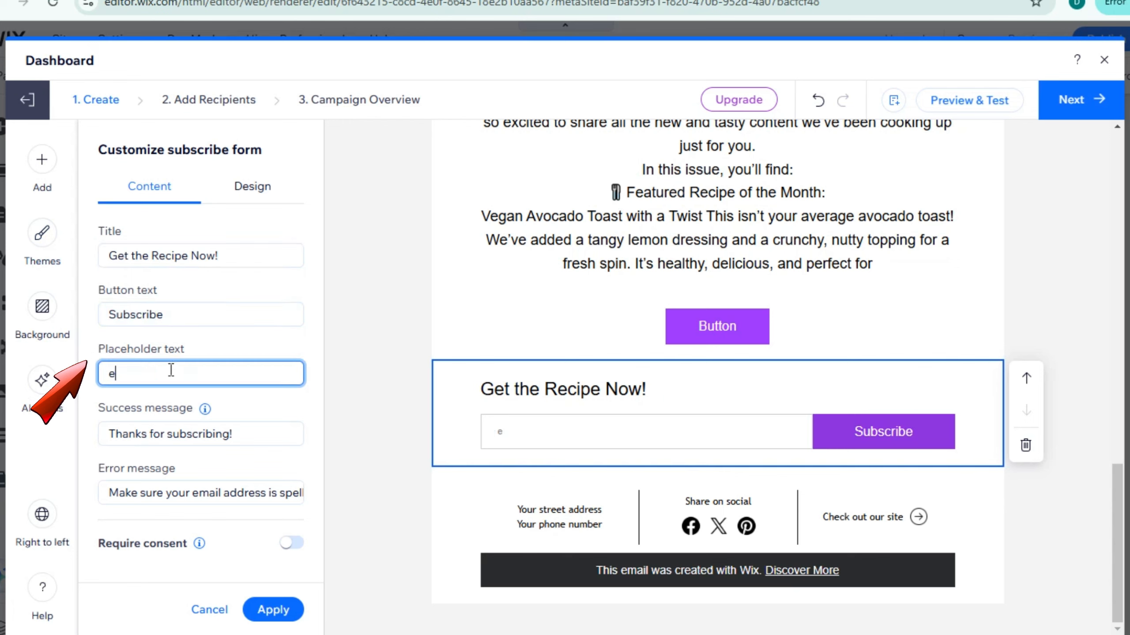
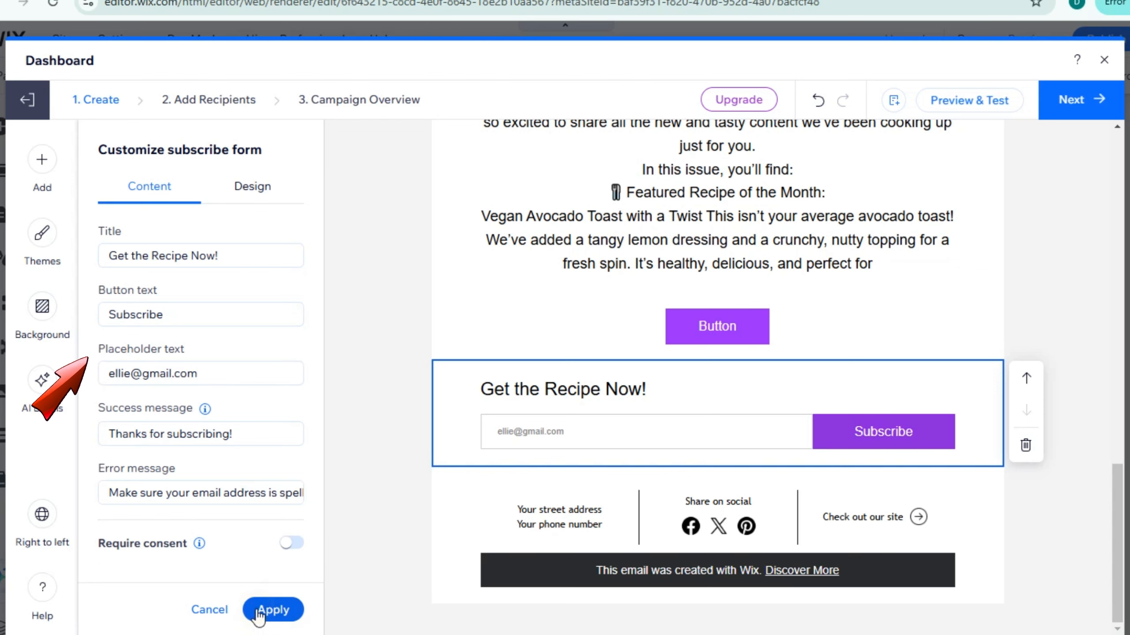
{"action": "left_click", "coordinate": [271, 610]}
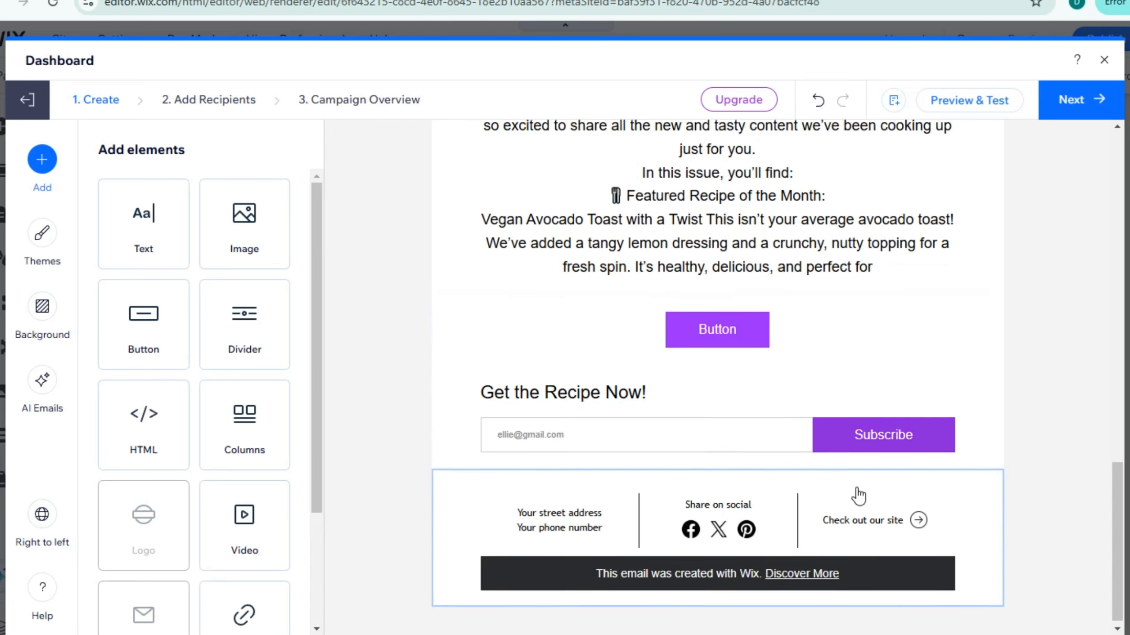
{"action": "scroll", "coordinate": [858, 495], "scroll_direction": "up", "scroll_amount": 5}
{"action": "scroll", "coordinate": [859, 494], "scroll_direction": "down", "scroll_amount": 5}
{"action": "scroll", "coordinate": [249, 525], "scroll_direction": "down", "scroll_amount": 3}
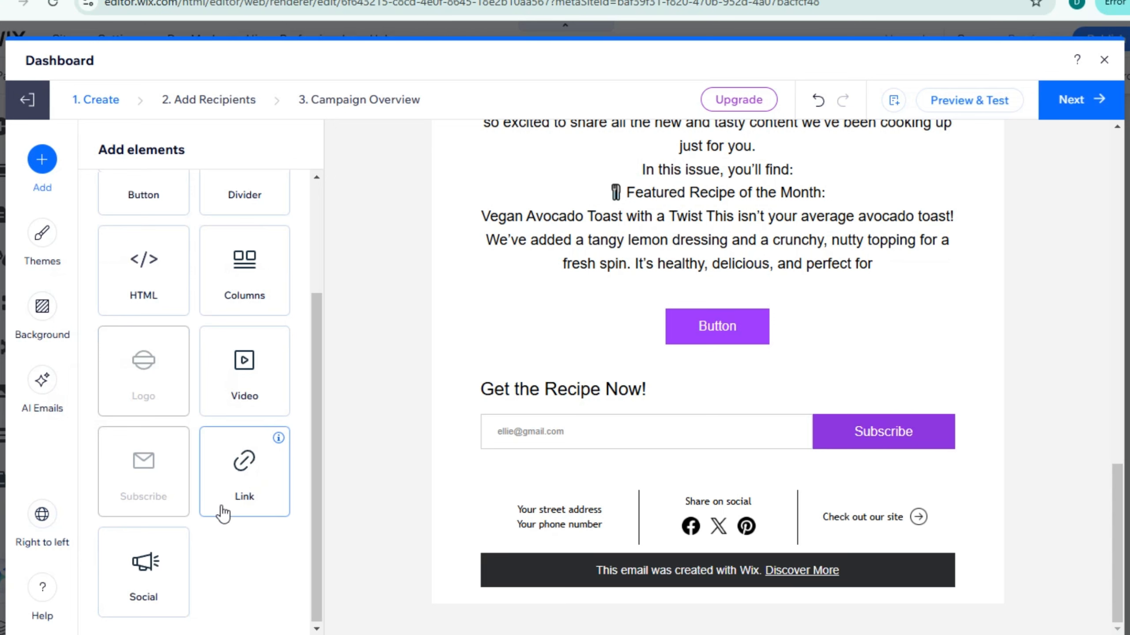
{"action": "left_click", "coordinate": [127, 564]}
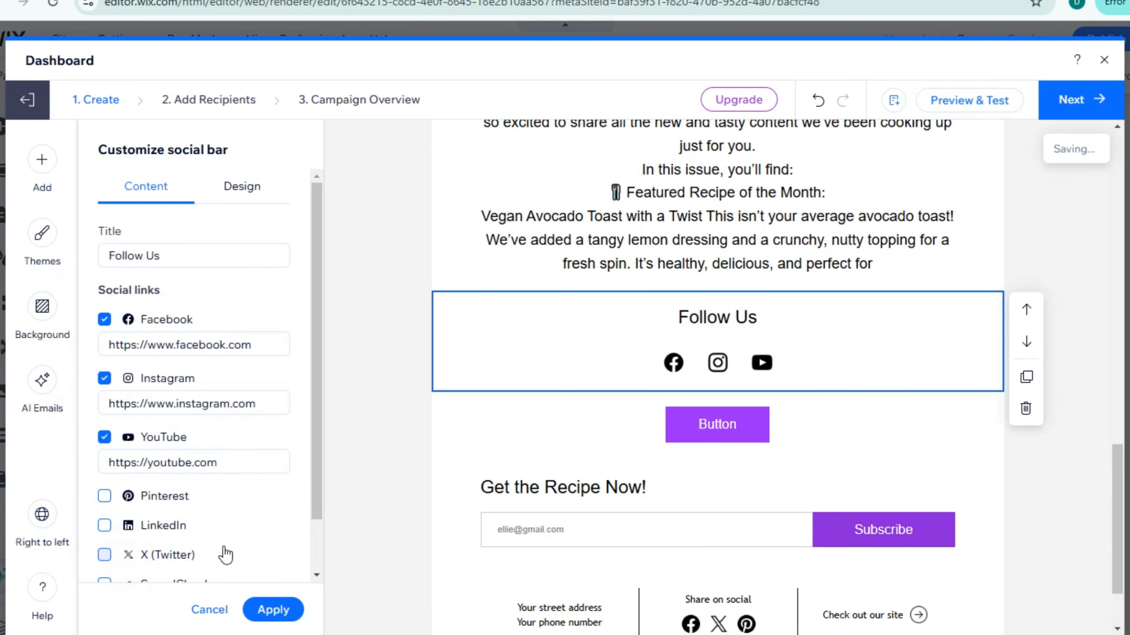
{"action": "left_click", "coordinate": [1034, 408]}
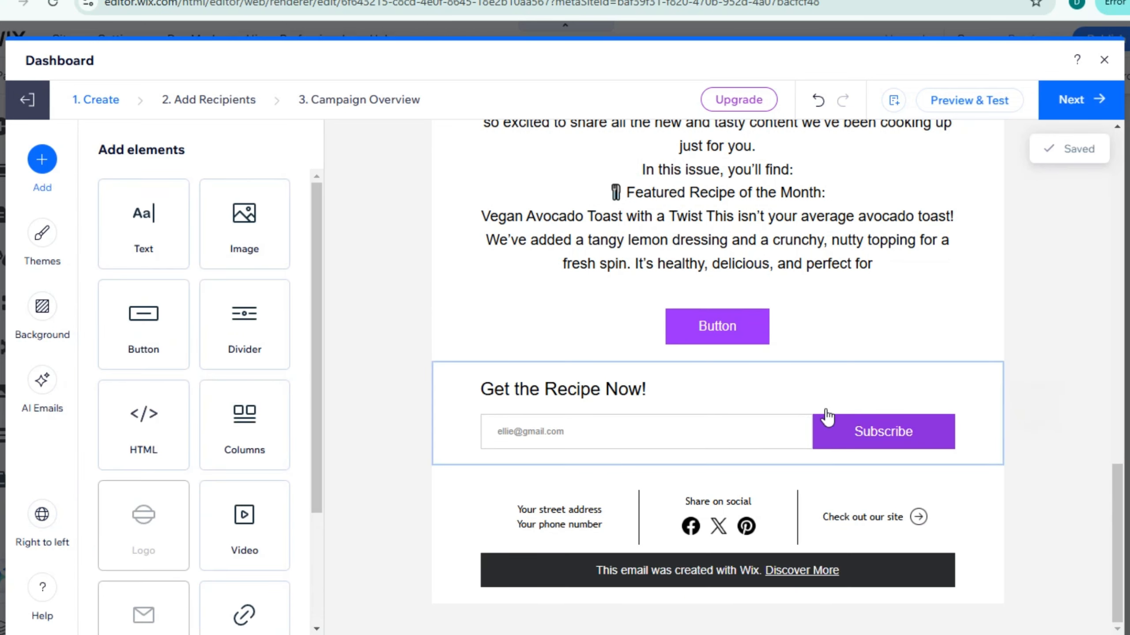
- Review the footer's address, phone, social and site link settings and apply them as they are
{"action": "left_click", "coordinate": [699, 533]}
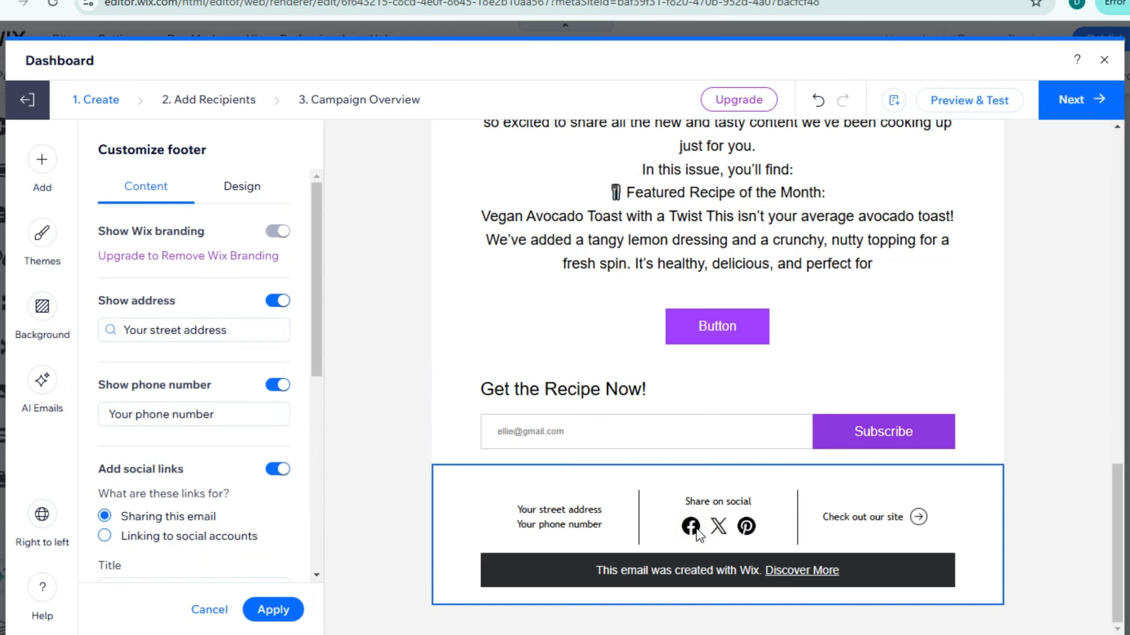
{"action": "scroll", "coordinate": [160, 472], "scroll_direction": "down", "scroll_amount": 8}
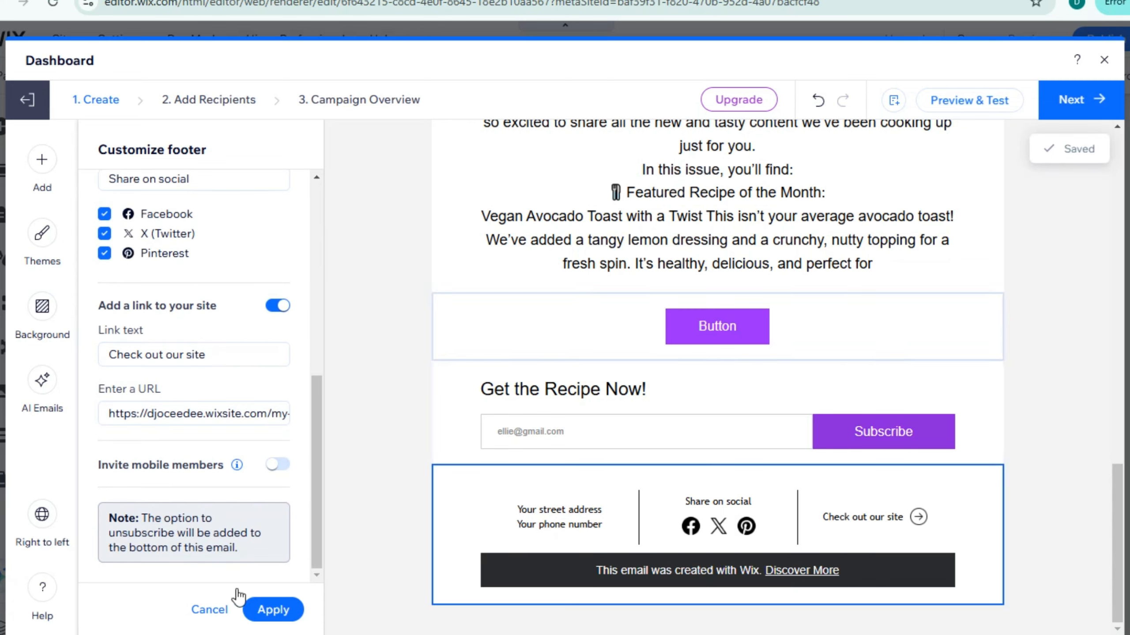
{"action": "left_click", "coordinate": [272, 611]}
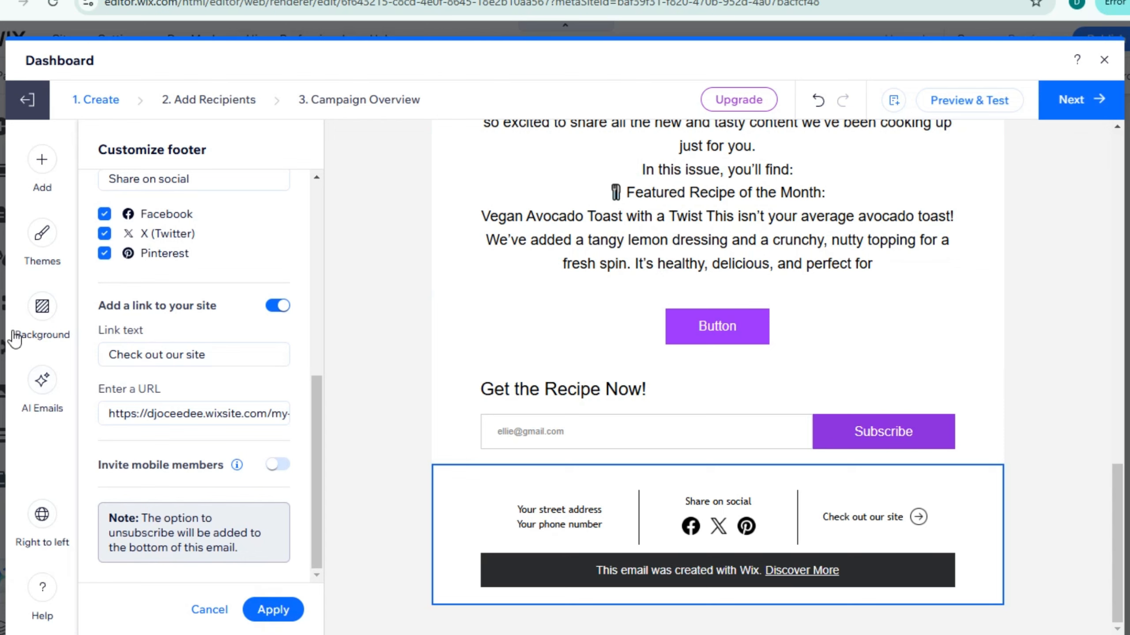
- Change the email's outer background to the custom dark brown color #4B3C3C
{"action": "left_click", "coordinate": [42, 311]}
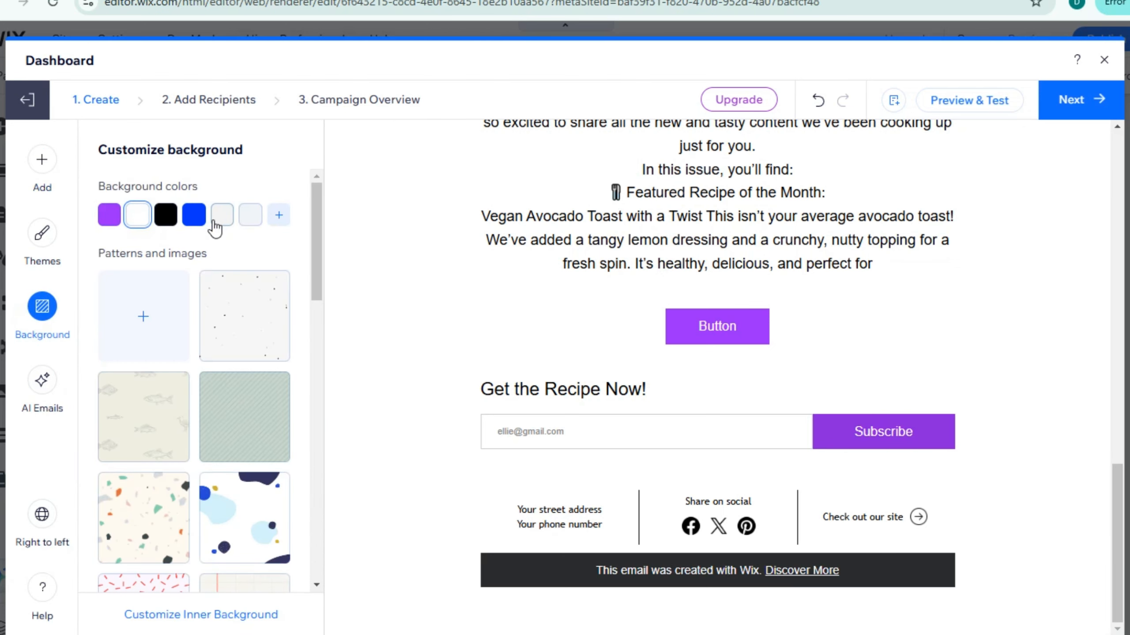
{"action": "left_click", "coordinate": [203, 223]}
{"action": "left_click", "coordinate": [221, 220]}
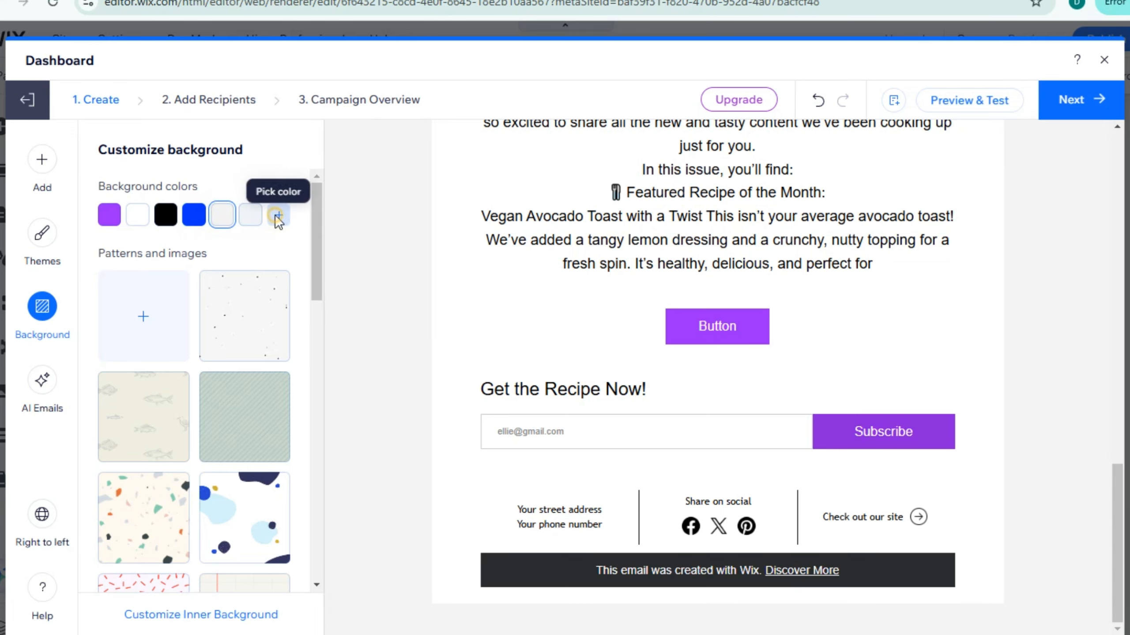
{"action": "left_click", "coordinate": [279, 215]}
{"action": "left_click_drag", "start_coordinate": [345, 95], "coordinate": [335, 157]}
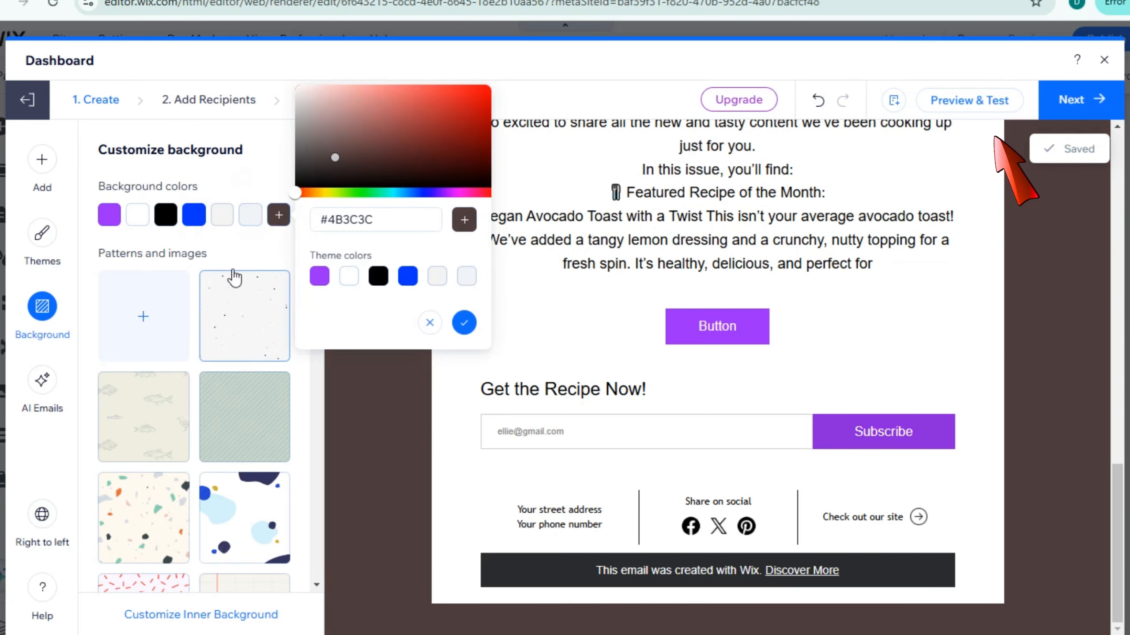
- Apply the Decorative theme to the email and check how it changes the layout
{"action": "left_click", "coordinate": [42, 232]}
{"action": "scroll", "coordinate": [213, 464], "scroll_direction": "down", "scroll_amount": 2}
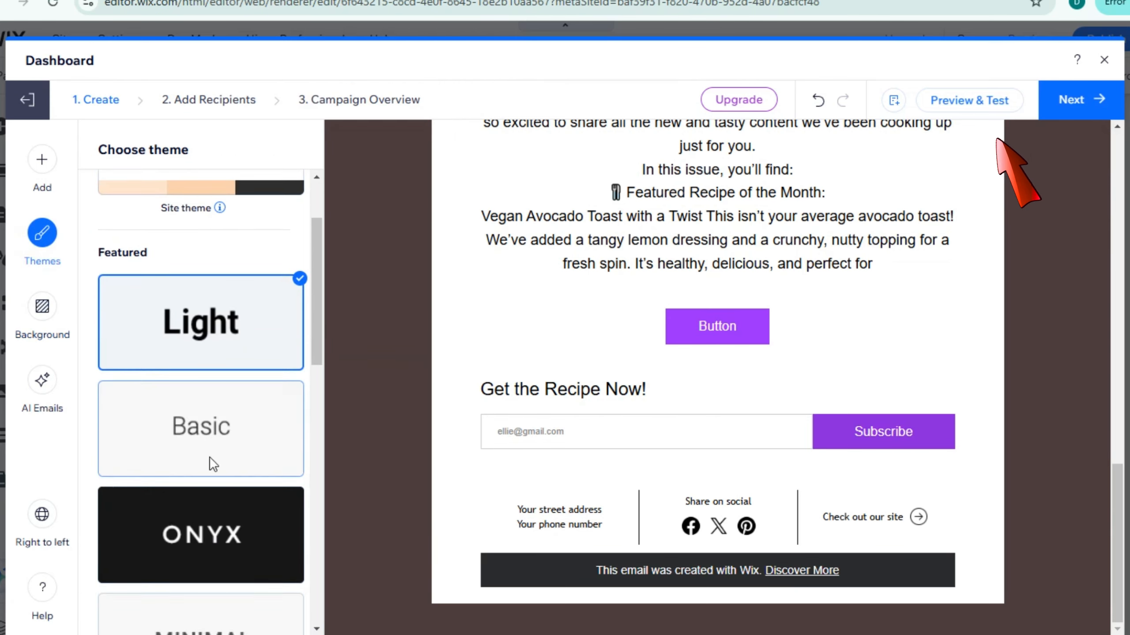
{"action": "scroll", "coordinate": [213, 464], "scroll_direction": "down", "scroll_amount": 5}
{"action": "scroll", "coordinate": [216, 466], "scroll_direction": "down", "scroll_amount": 8}
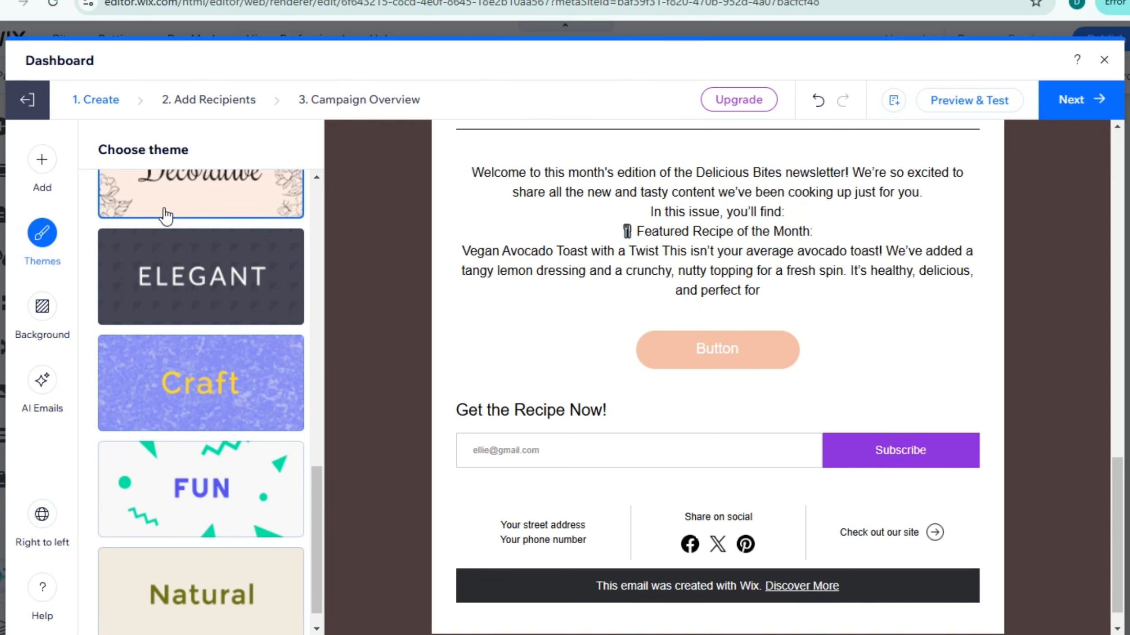
{"action": "scroll", "coordinate": [596, 434], "scroll_direction": "up", "scroll_amount": 14}
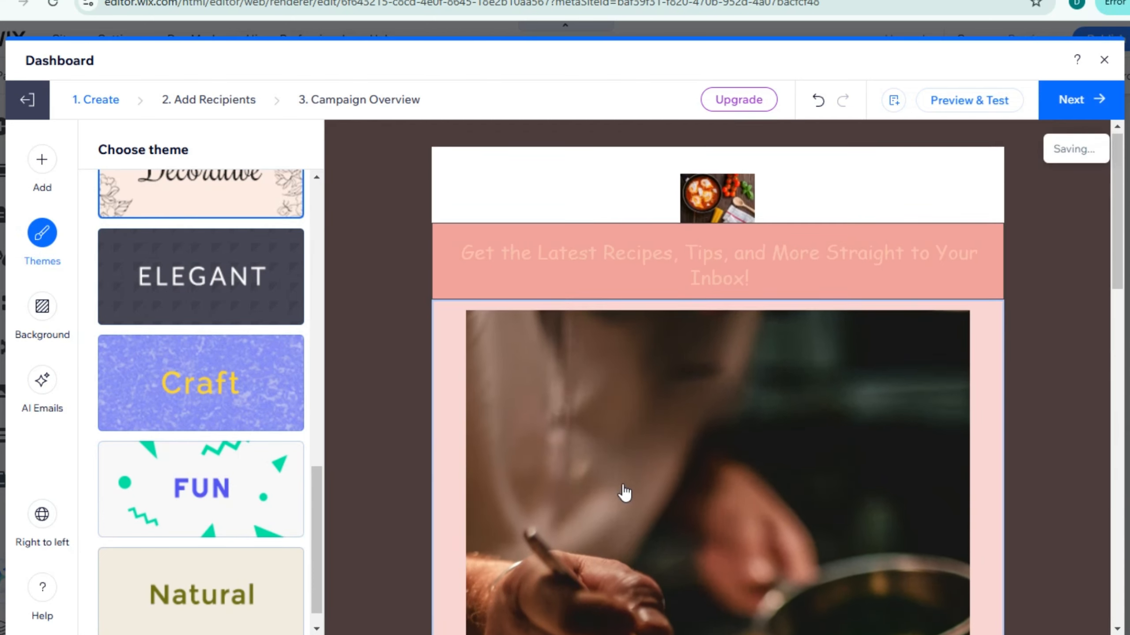
{"action": "scroll", "coordinate": [626, 493], "scroll_direction": "down", "scroll_amount": 1}
{"action": "scroll", "coordinate": [222, 412], "scroll_direction": "down", "scroll_amount": 1}
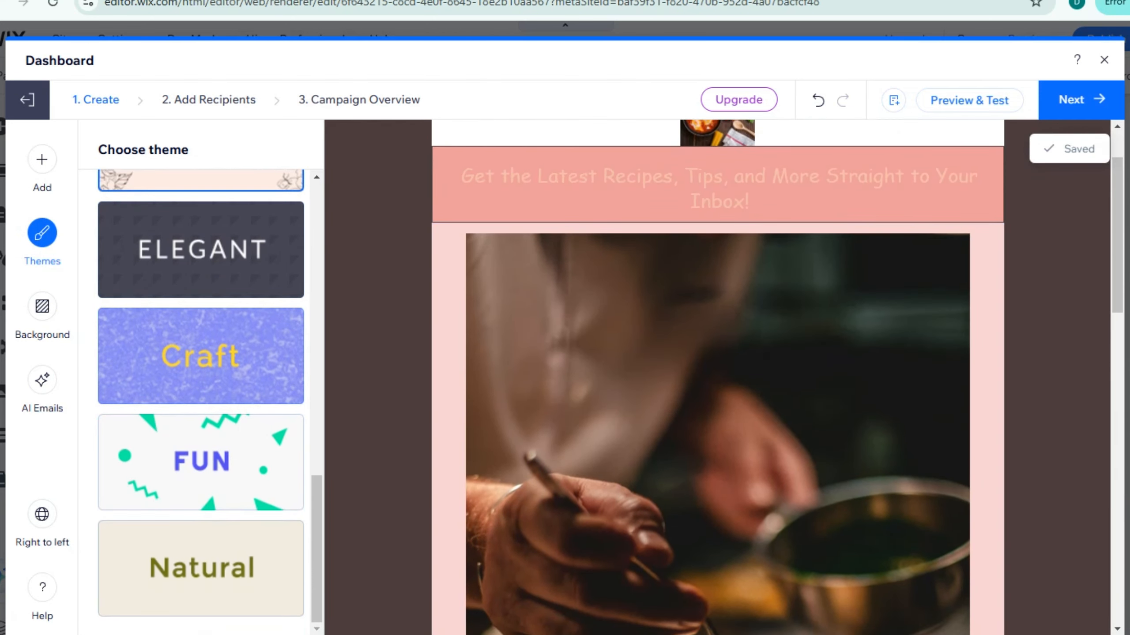
- Look at the AI email generator's options, and preview the finished email in desktop view from header to footer
{"action": "left_click", "coordinate": [41, 385]}
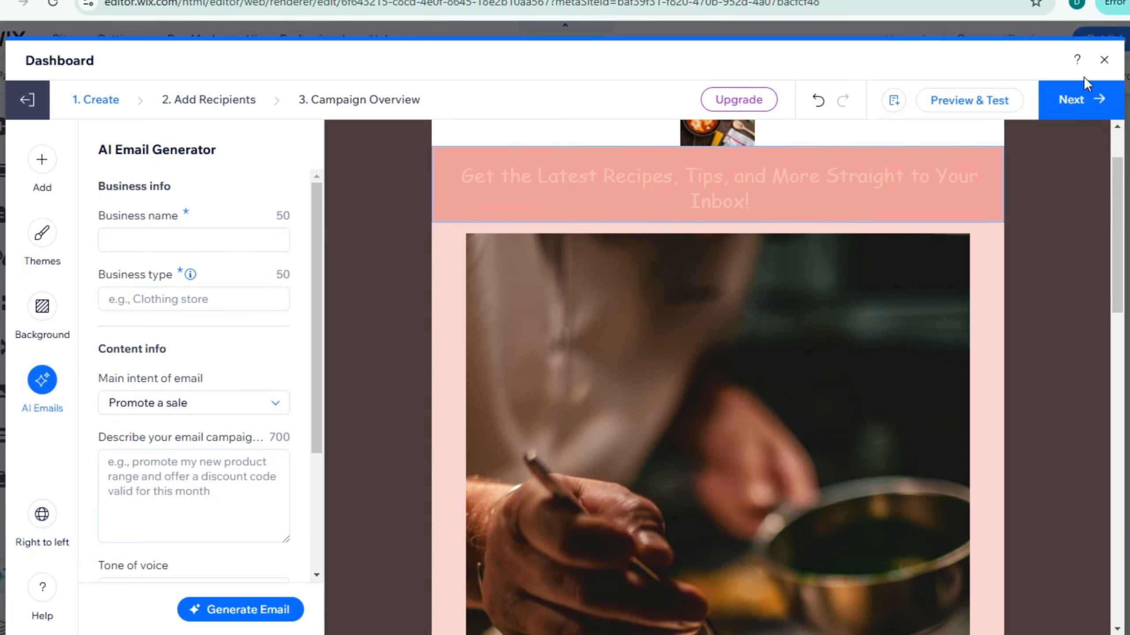
{"action": "left_click", "coordinate": [962, 101]}
{"action": "scroll", "coordinate": [642, 267], "scroll_direction": "down", "scroll_amount": 5}
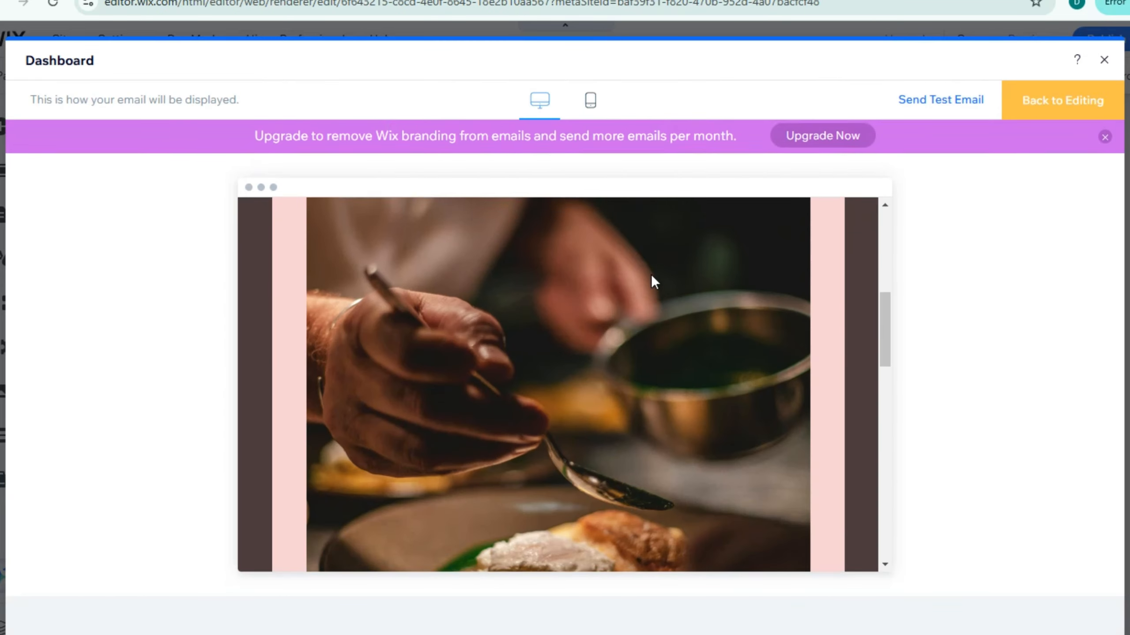
{"action": "scroll", "coordinate": [652, 277], "scroll_direction": "up", "scroll_amount": 5}
{"action": "scroll", "coordinate": [685, 300], "scroll_direction": "down", "scroll_amount": 10}
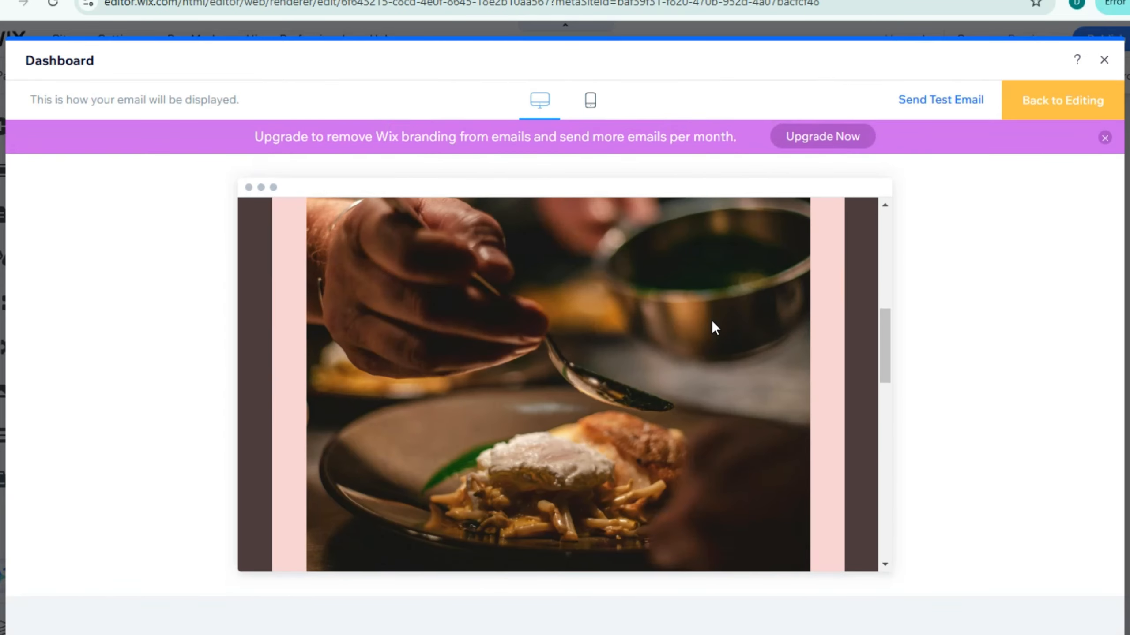
{"action": "scroll", "coordinate": [713, 321], "scroll_direction": "down", "scroll_amount": 3}
{"action": "scroll", "coordinate": [712, 321], "scroll_direction": "up", "scroll_amount": 10}
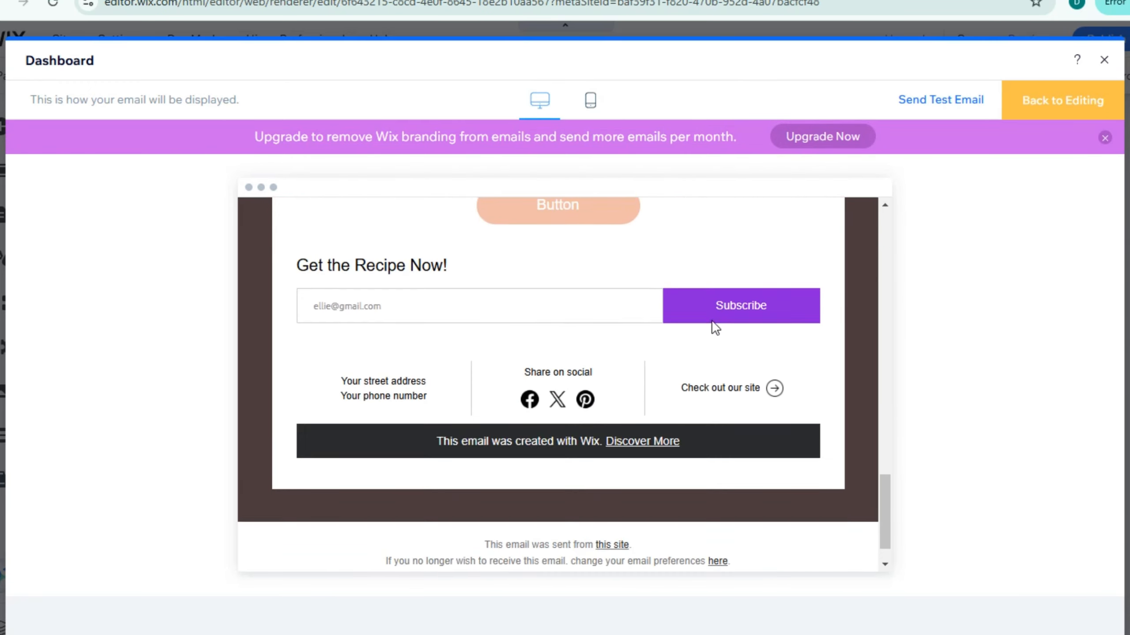
{"action": "scroll", "coordinate": [712, 321], "scroll_direction": "up", "scroll_amount": 3}
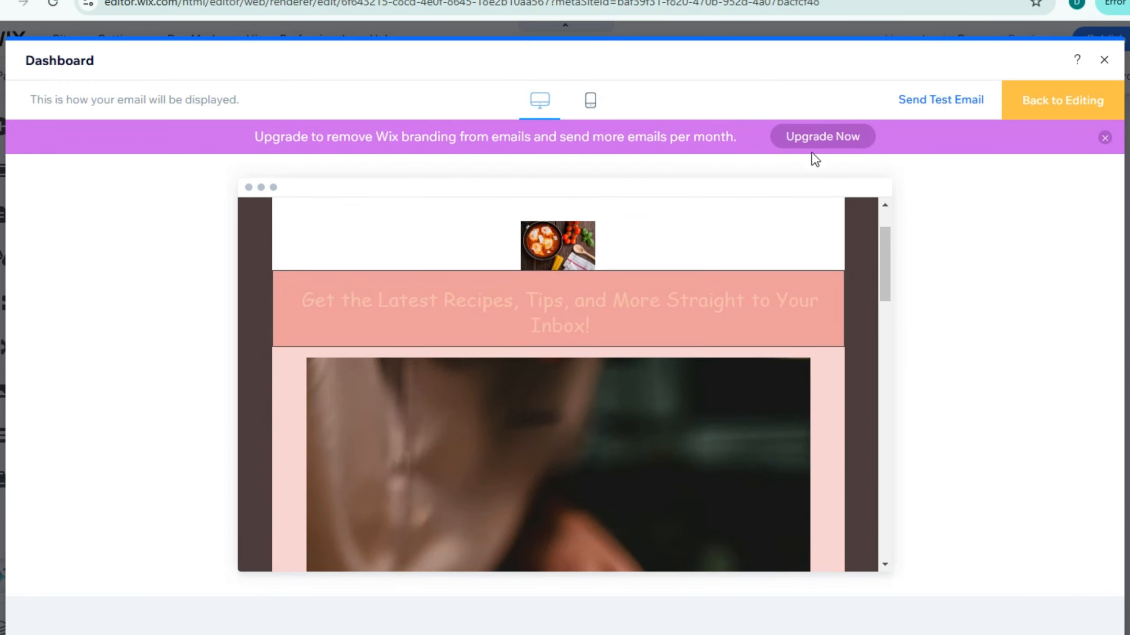
- Open the free test email form and start on the recipient's e-mail address
{"action": "left_click", "coordinate": [934, 100]}
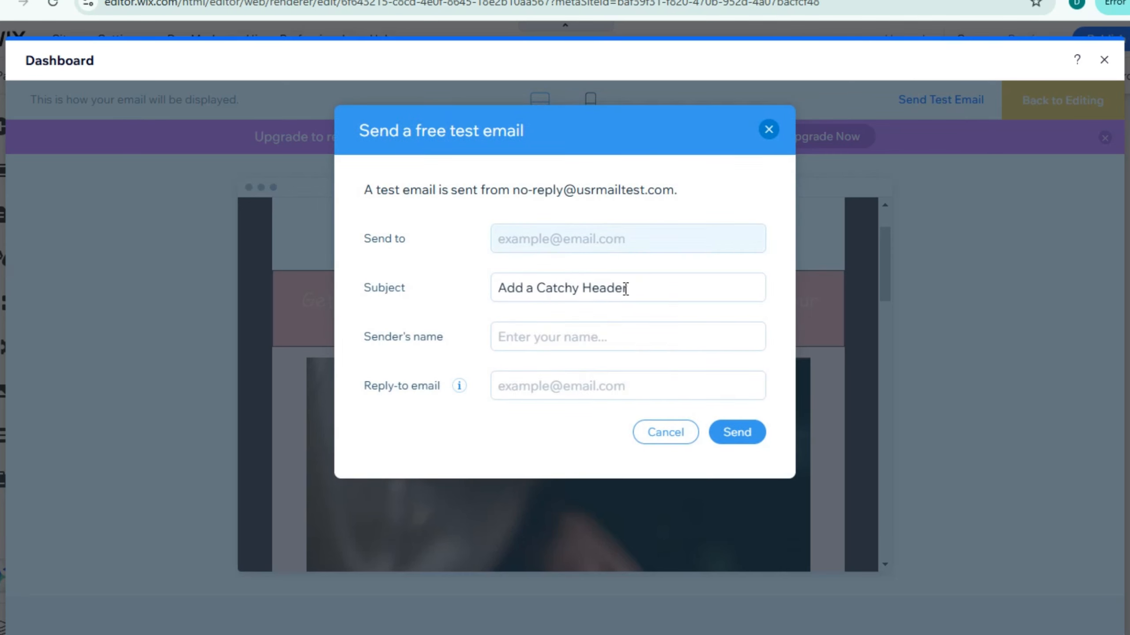
{"action": "left_click", "coordinate": [568, 232]}
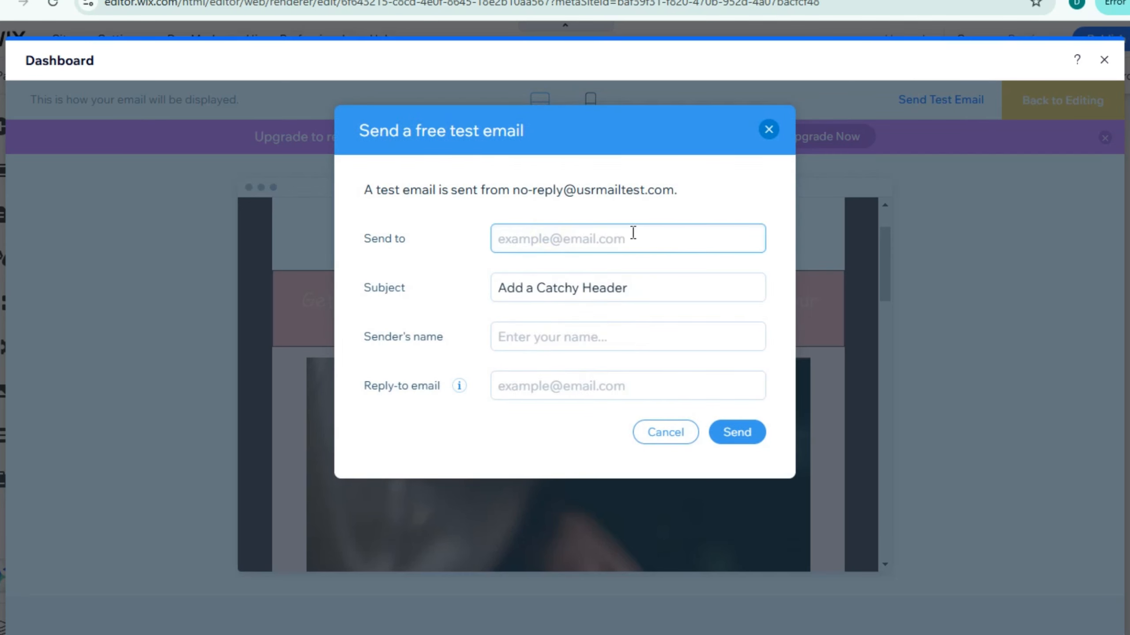